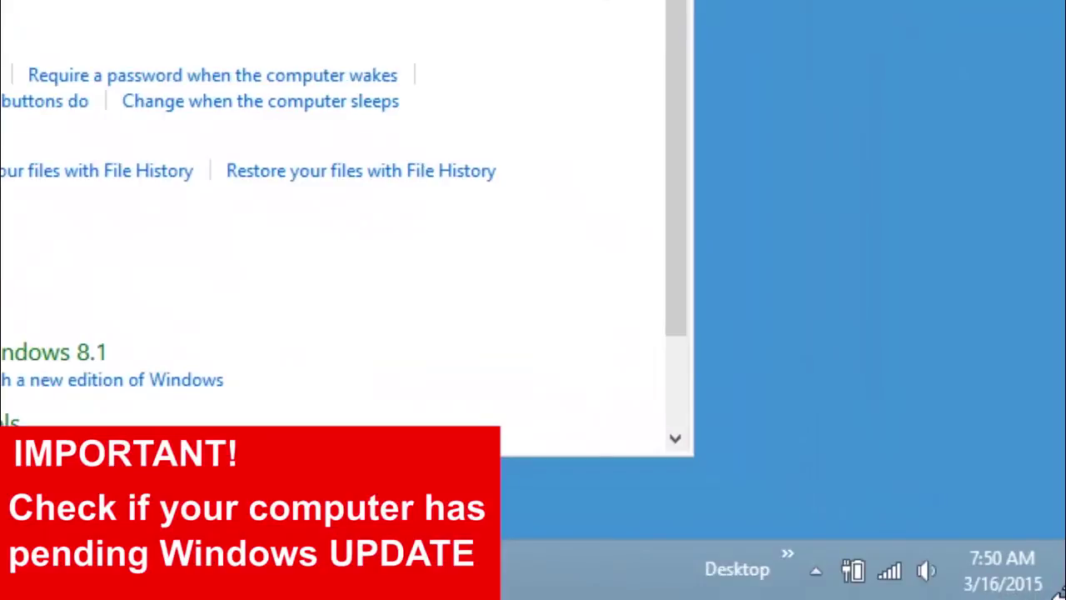
Choose Update and restart from the Settings charm's Power options to install pending updates
mouse_move(1043, 593)
left_click(1022, 304)
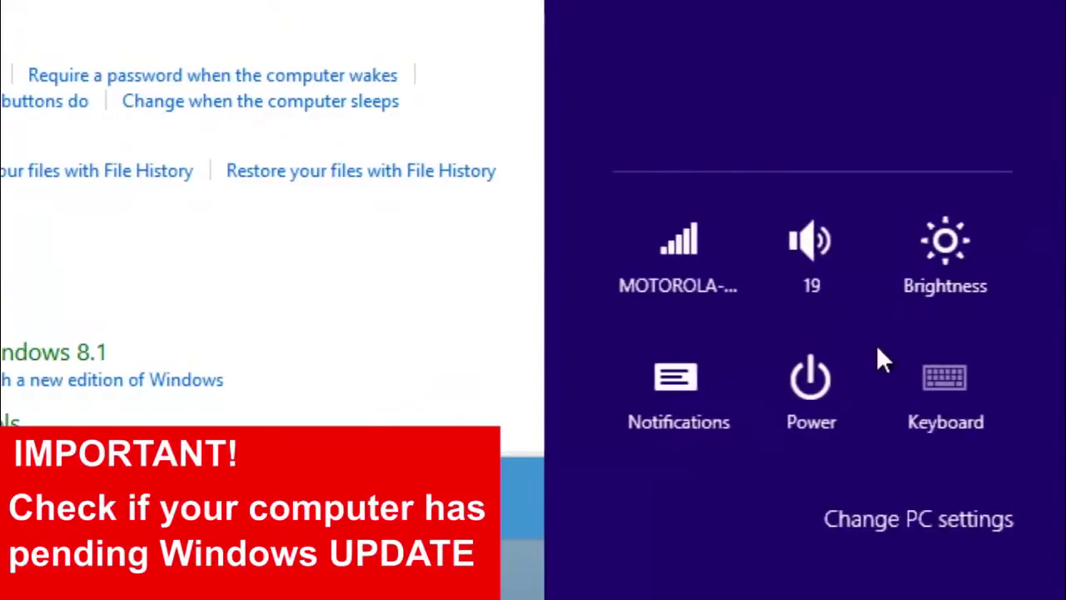
left_click(830, 379)
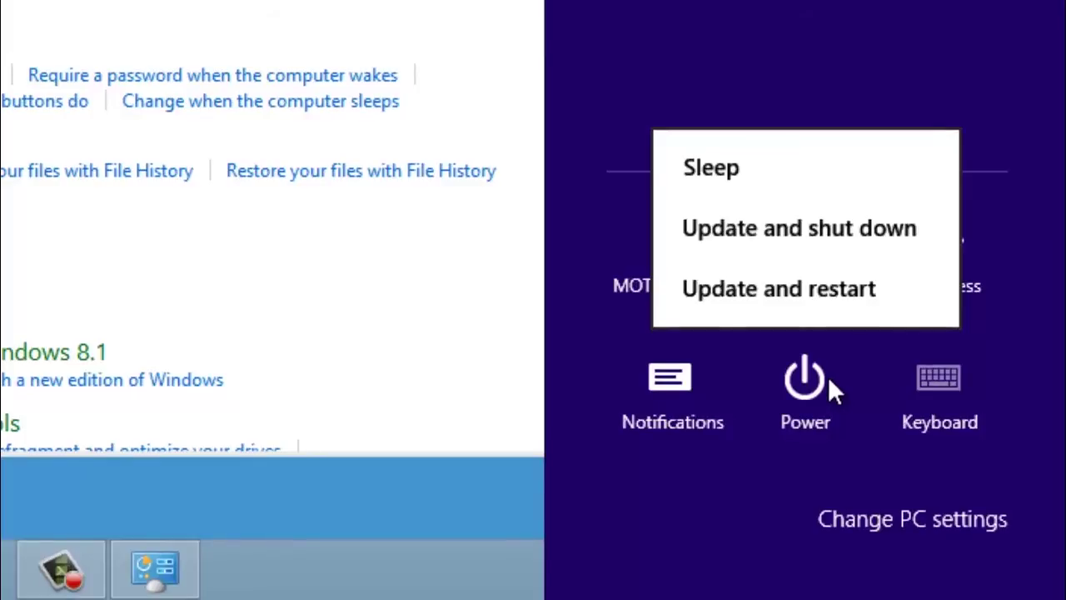
left_click(793, 288)
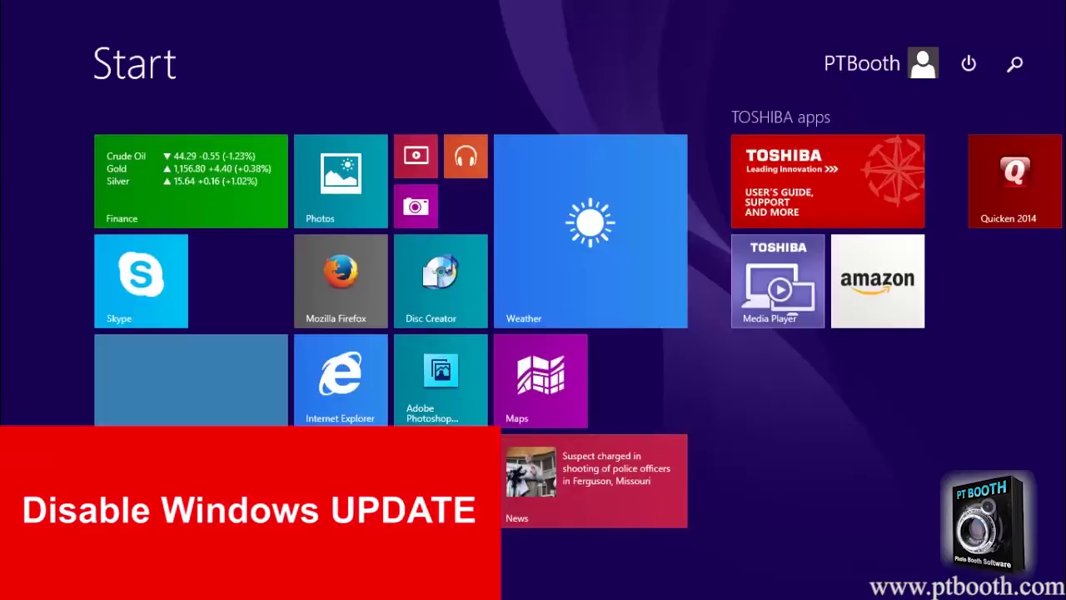
Set Windows Update's important updates to 'Never check for updates' in Control Panel and confirm
type("control Panel")
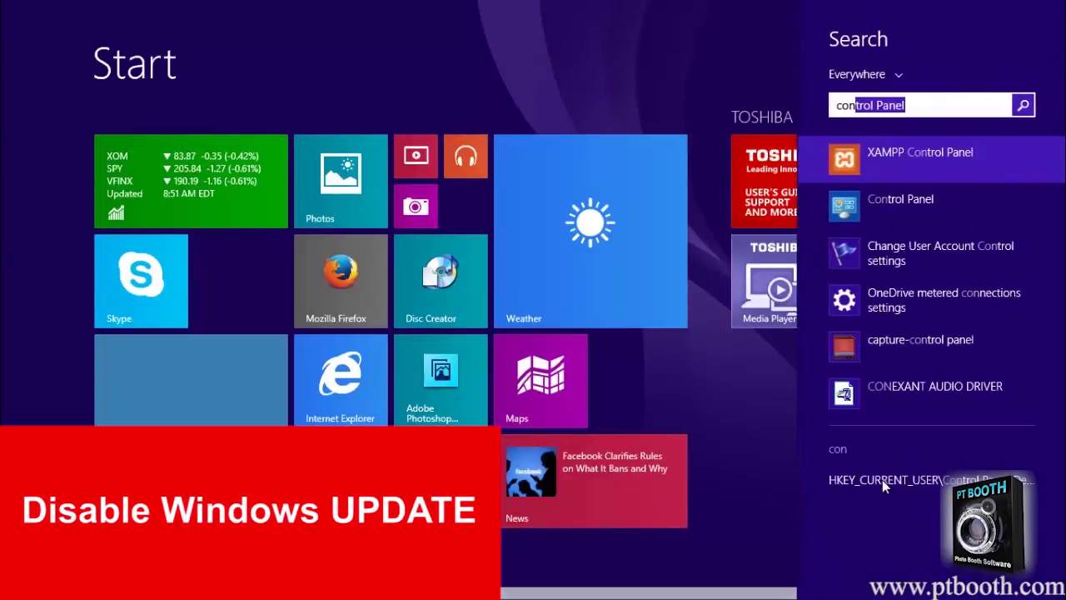
left_click(864, 217)
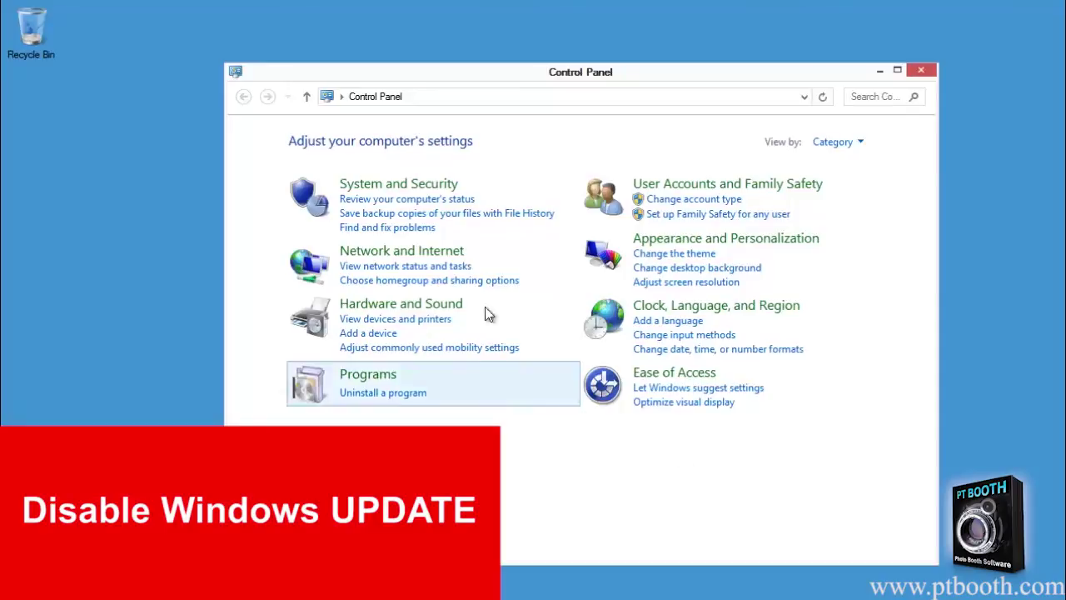
left_click(432, 181)
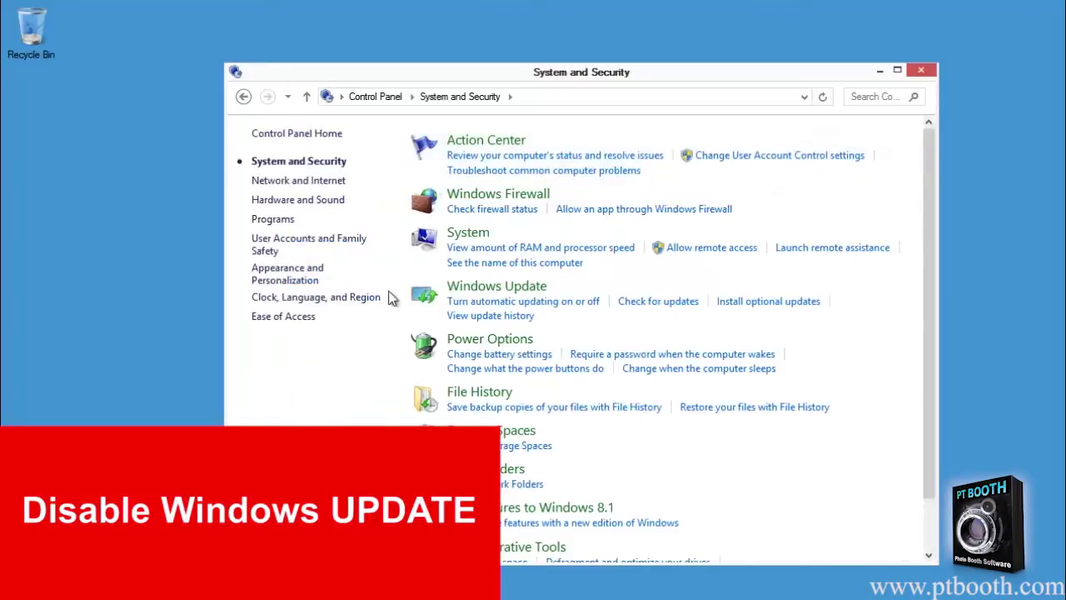
left_click(587, 302)
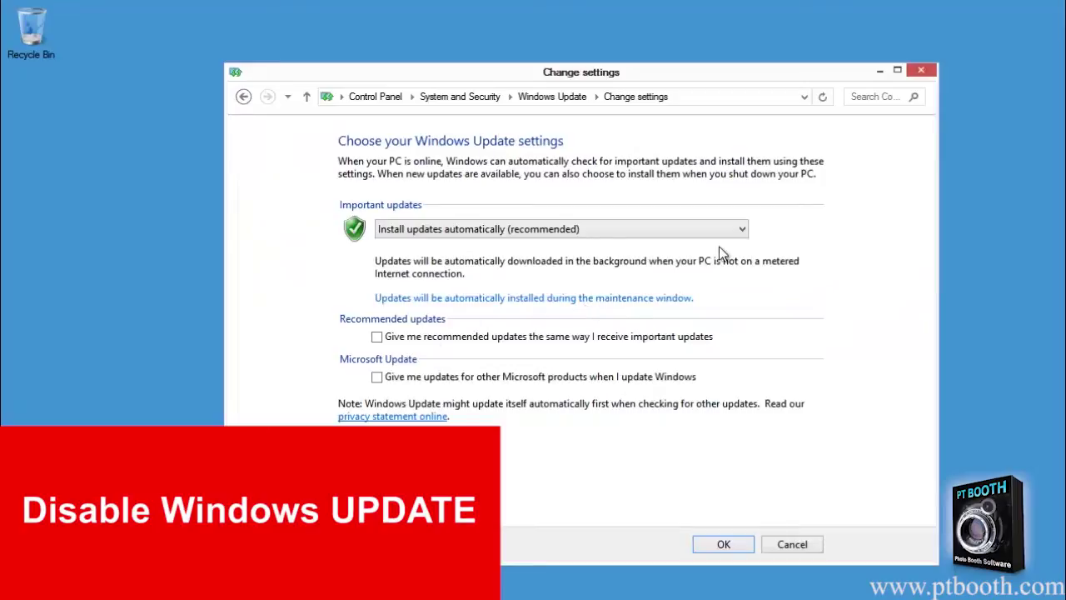
left_click(739, 231)
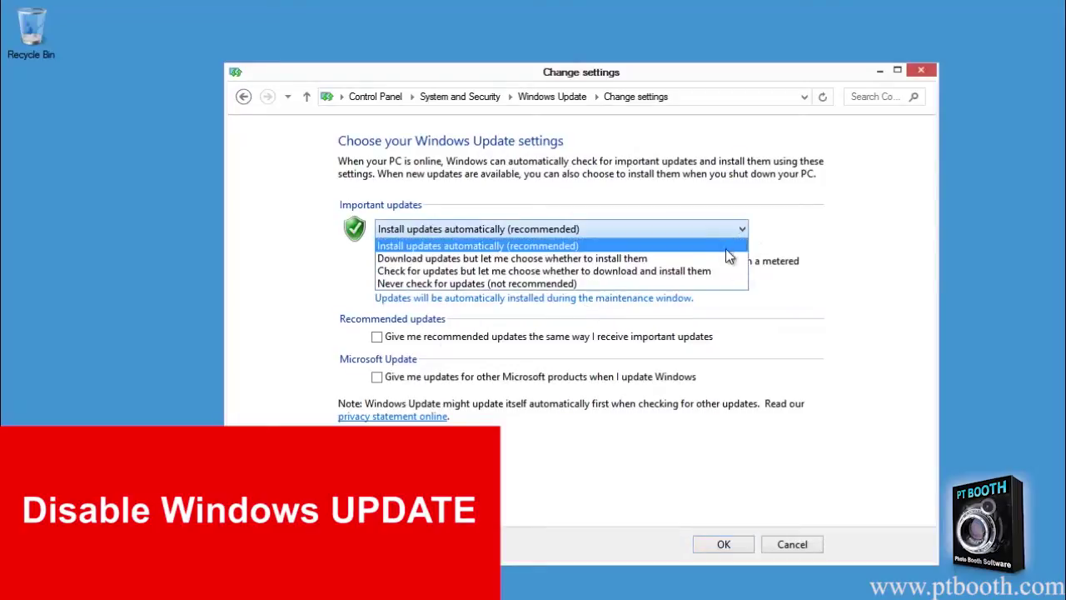
left_click(714, 282)
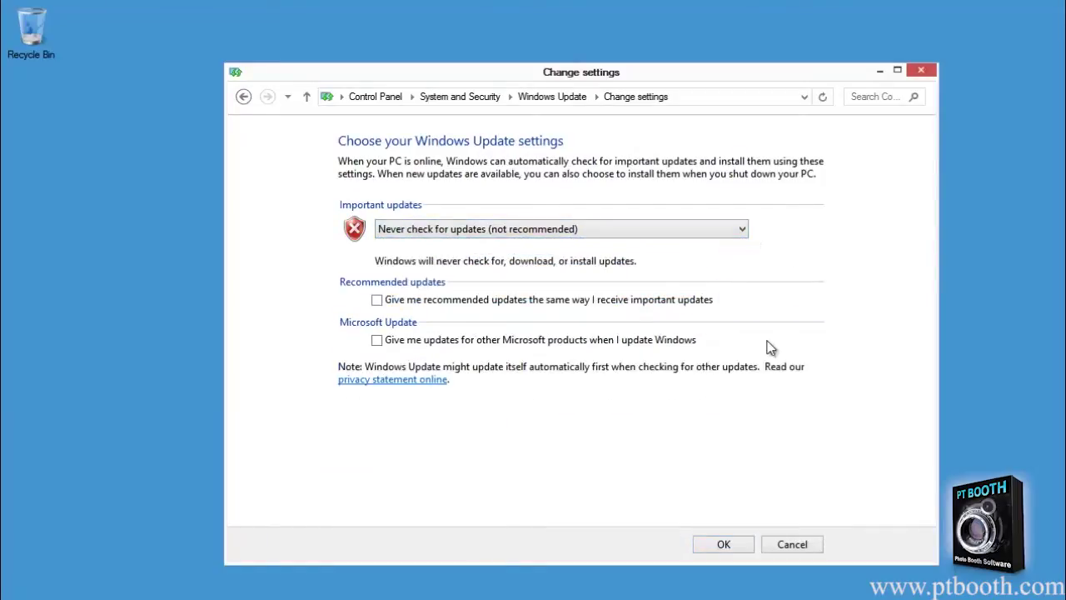
left_click(724, 544)
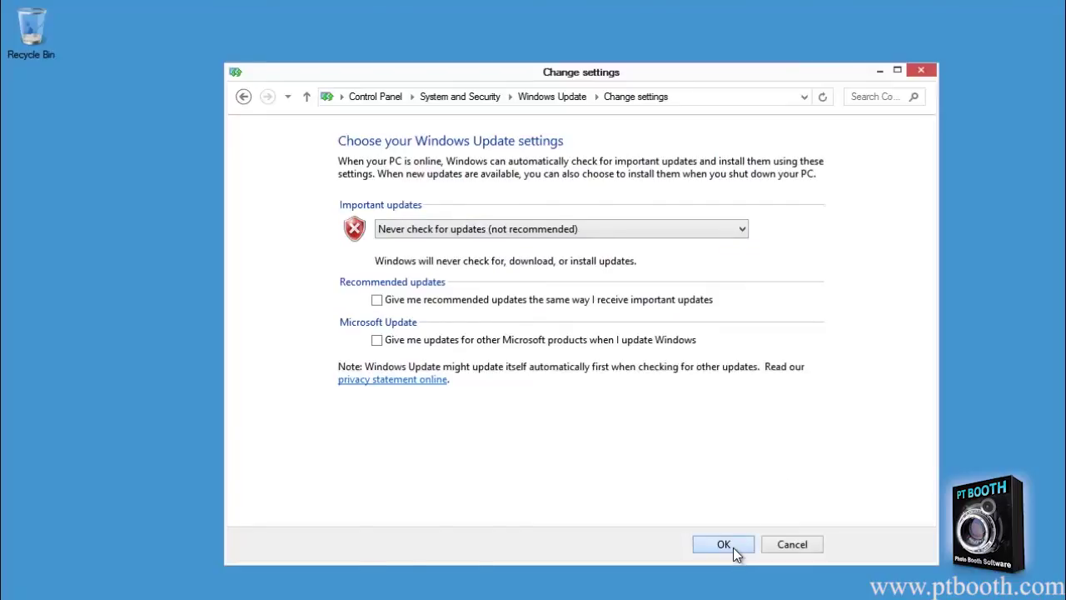
left_click(921, 70)
key("super")
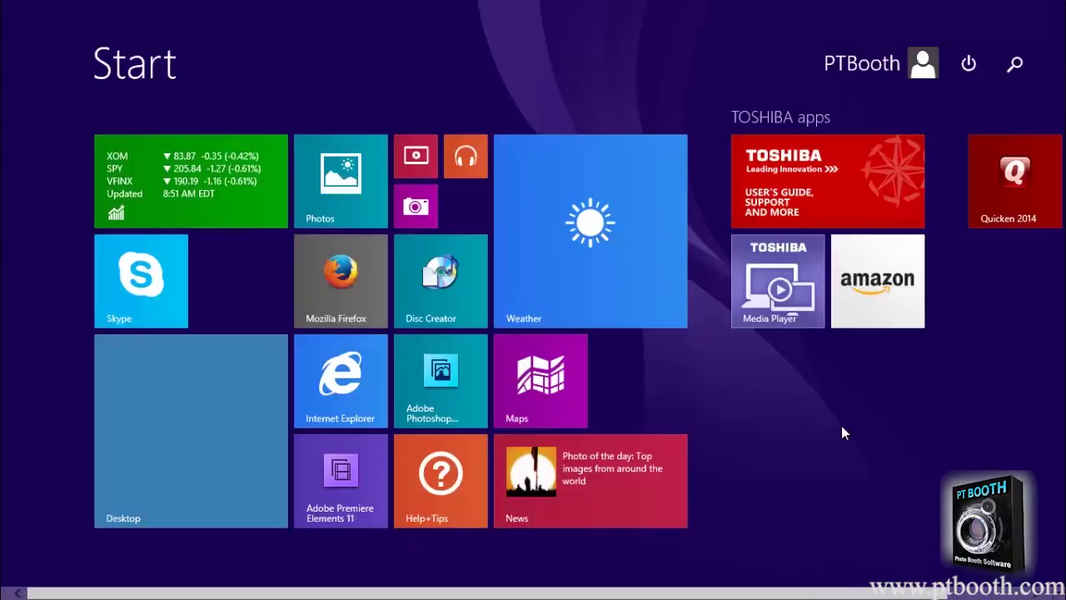
Copy the Devices and Printers address and paste it as a desktop shortcut
type("dev")
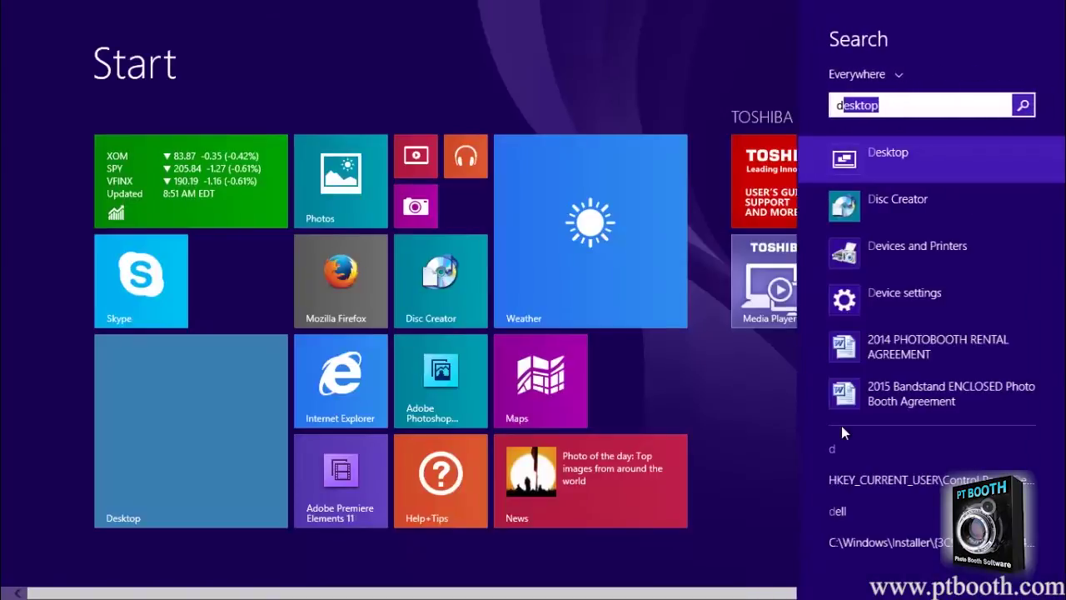
type("ice Central CS5.5")
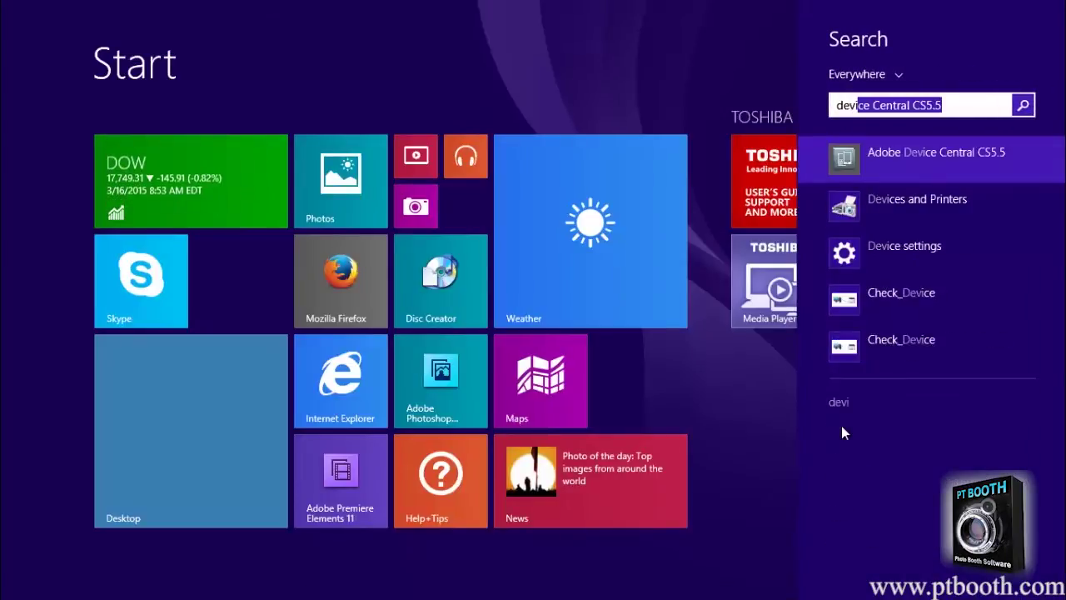
left_click(914, 213)
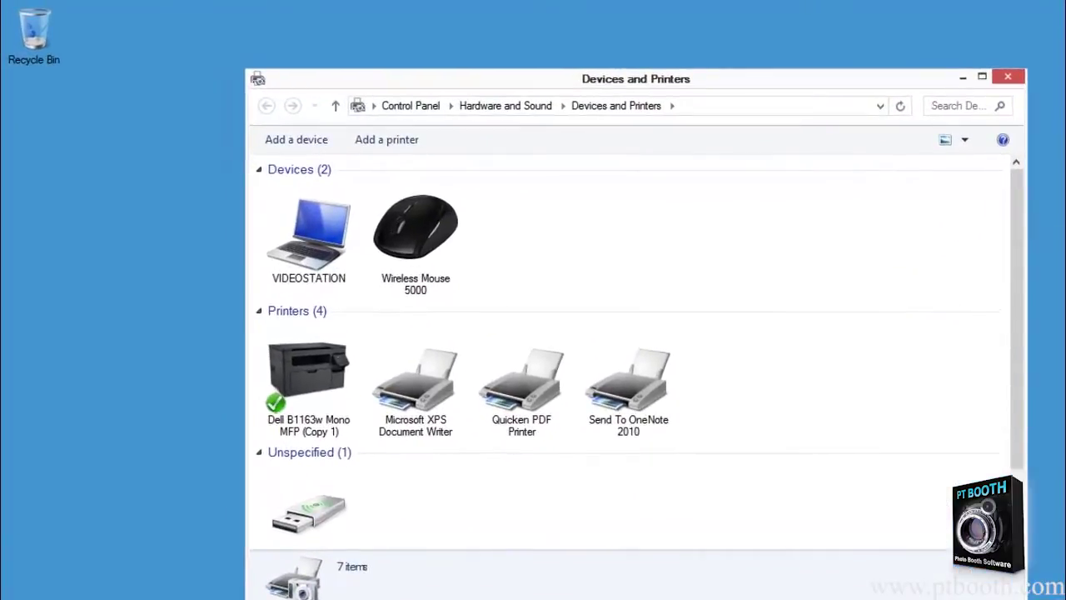
right_click(601, 109)
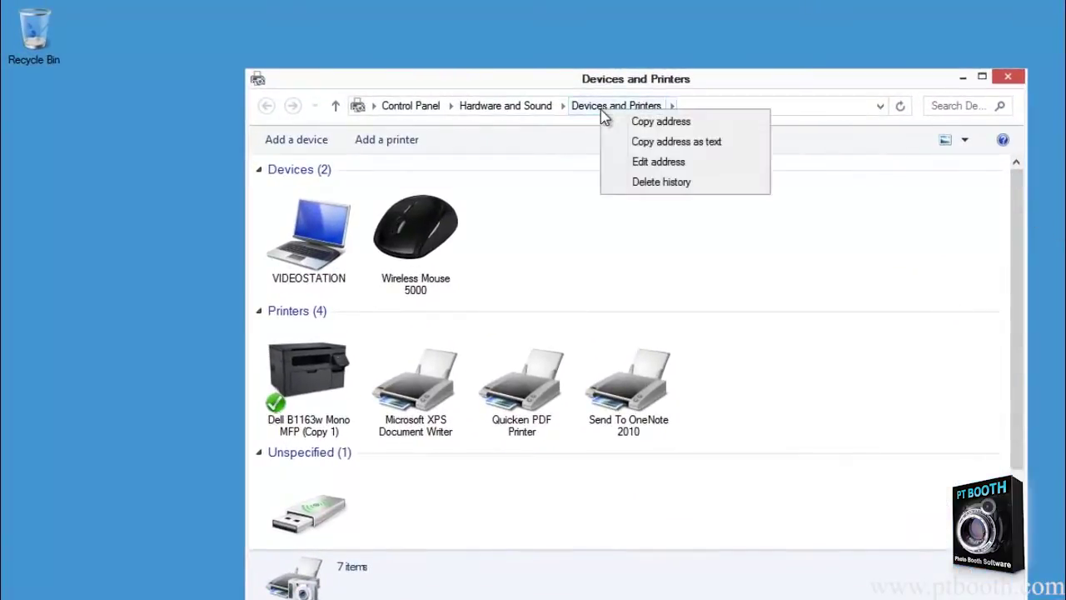
left_click(662, 122)
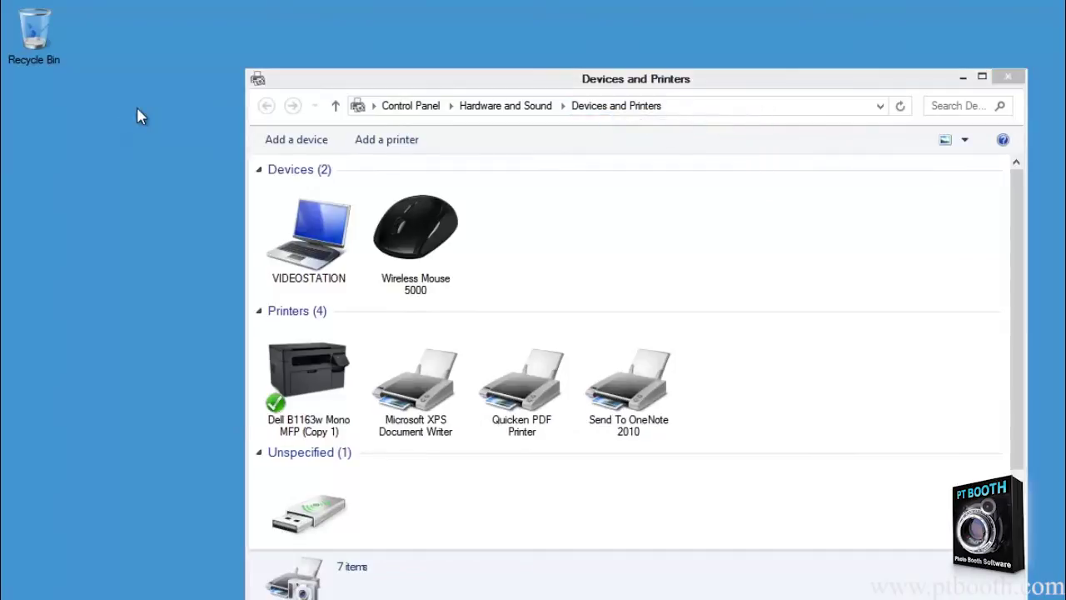
right_click(139, 114)
left_click(223, 208)
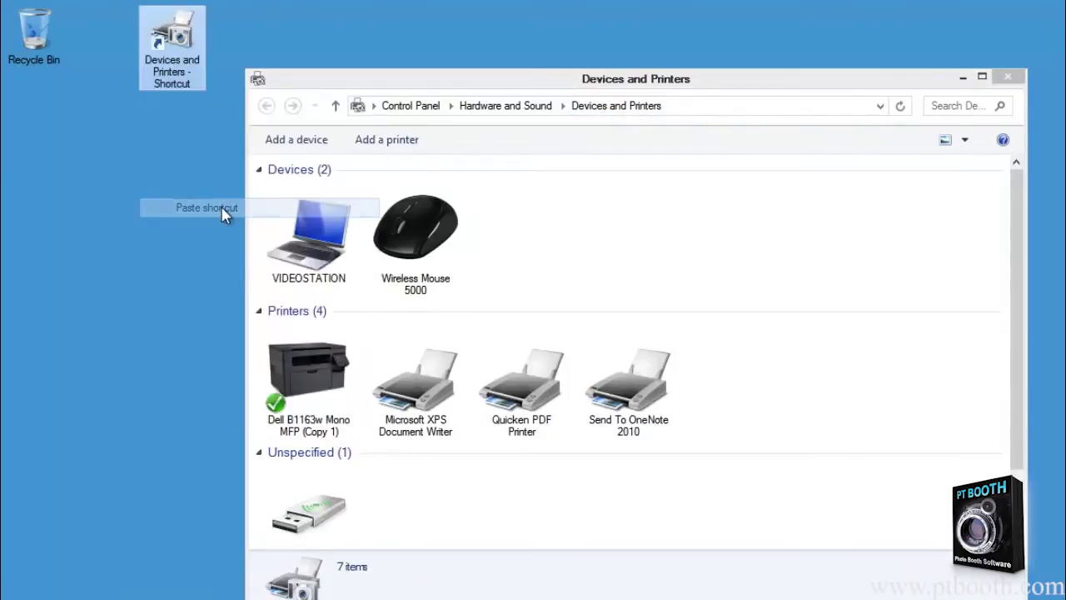
left_click(1005, 84)
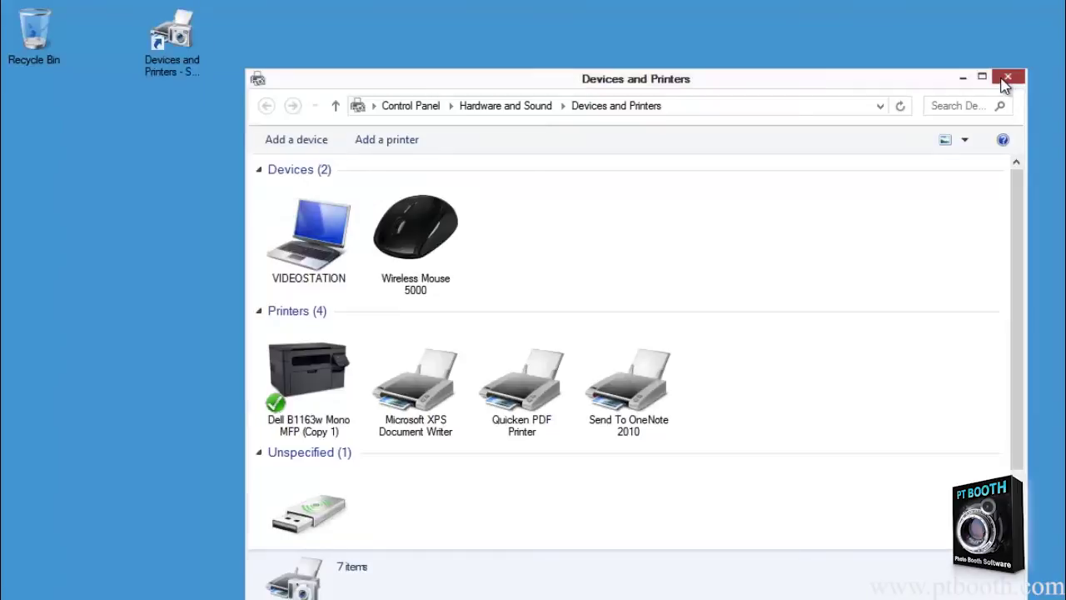
left_click(1006, 80)
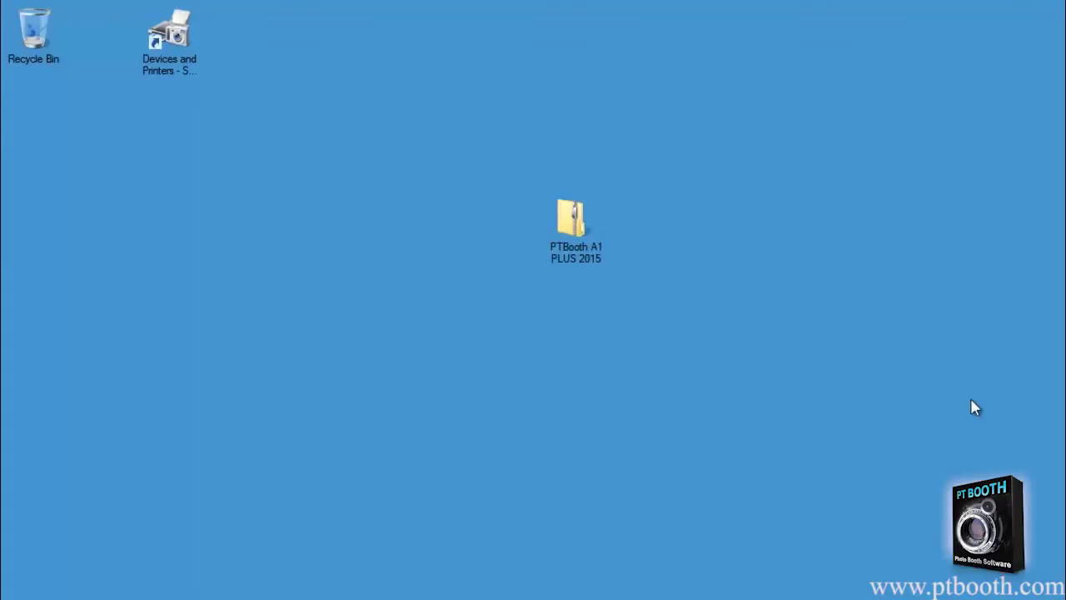
Extract all contents of the PTBooth A1 PLUS 2015 zip folder
right_click(583, 254)
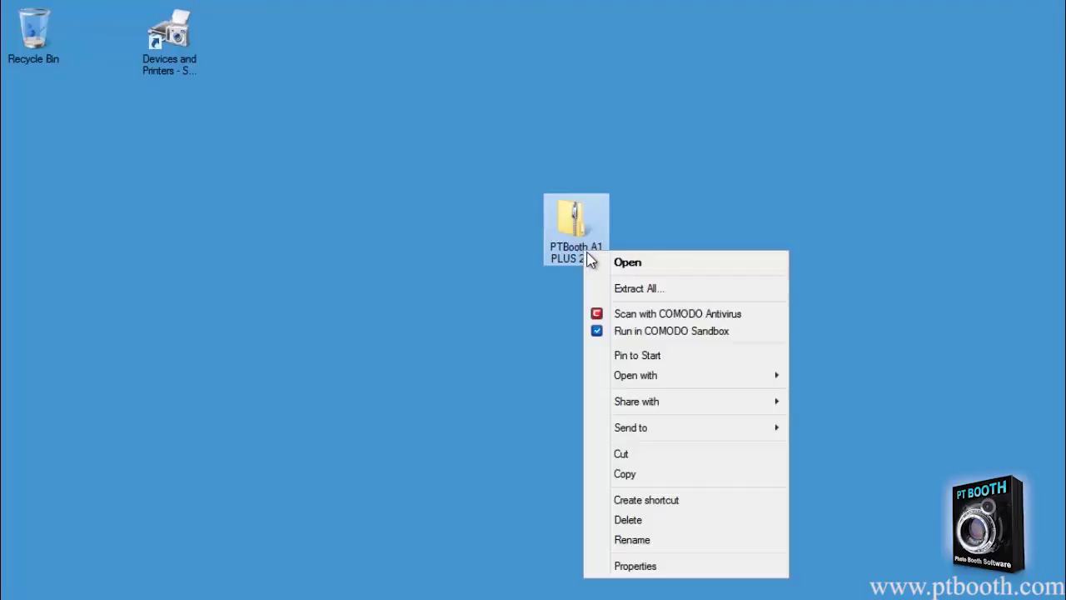
left_click(626, 290)
left_click(788, 512)
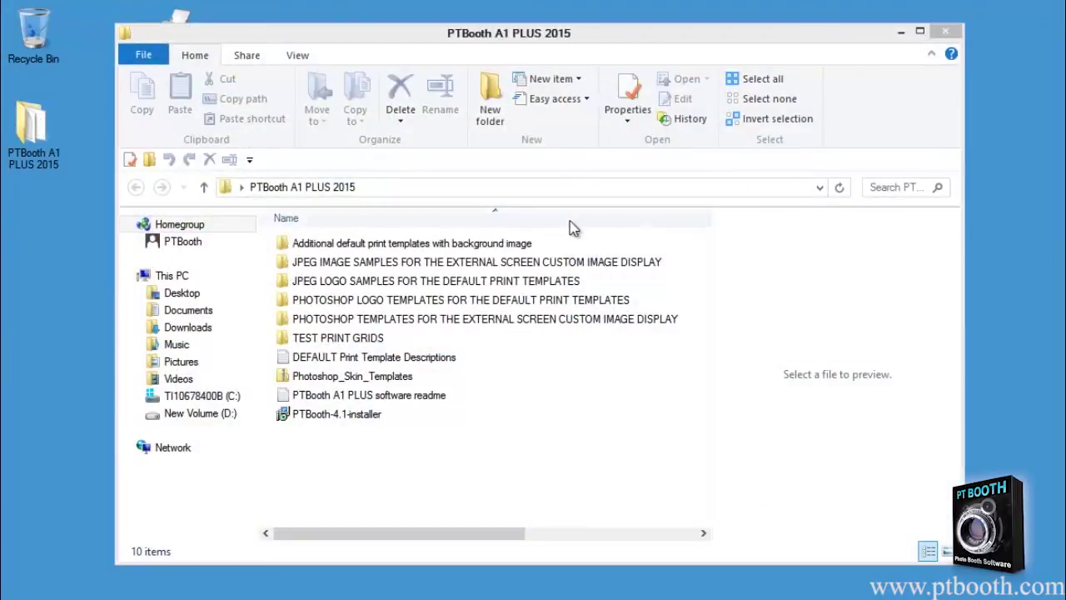
Look inside the additional print templates folder, then return to PTBooth A1 PLUS 2015
left_click(535, 242)
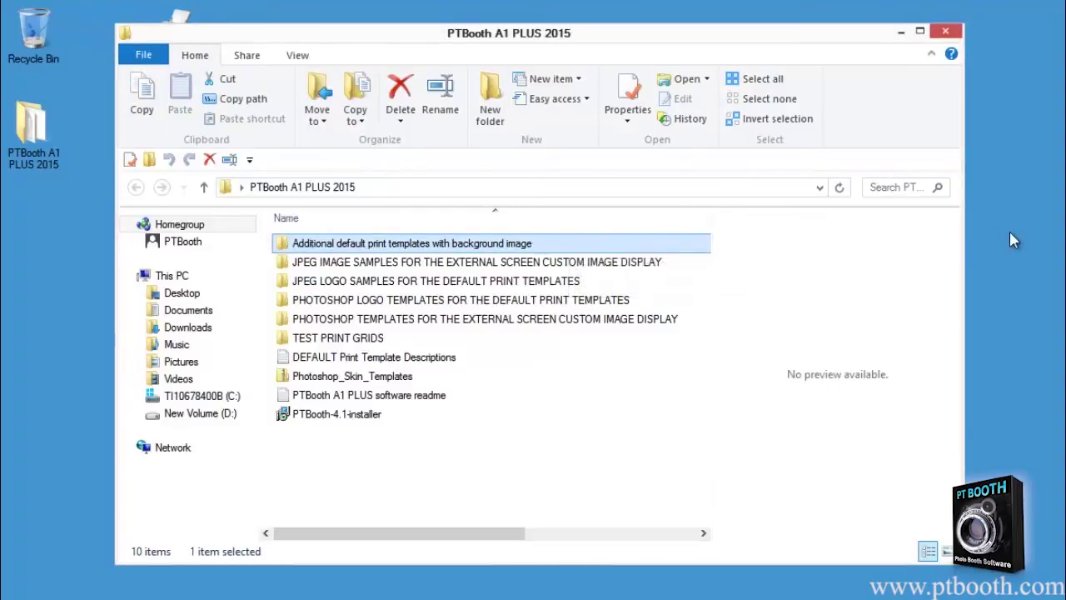
double_click(674, 244)
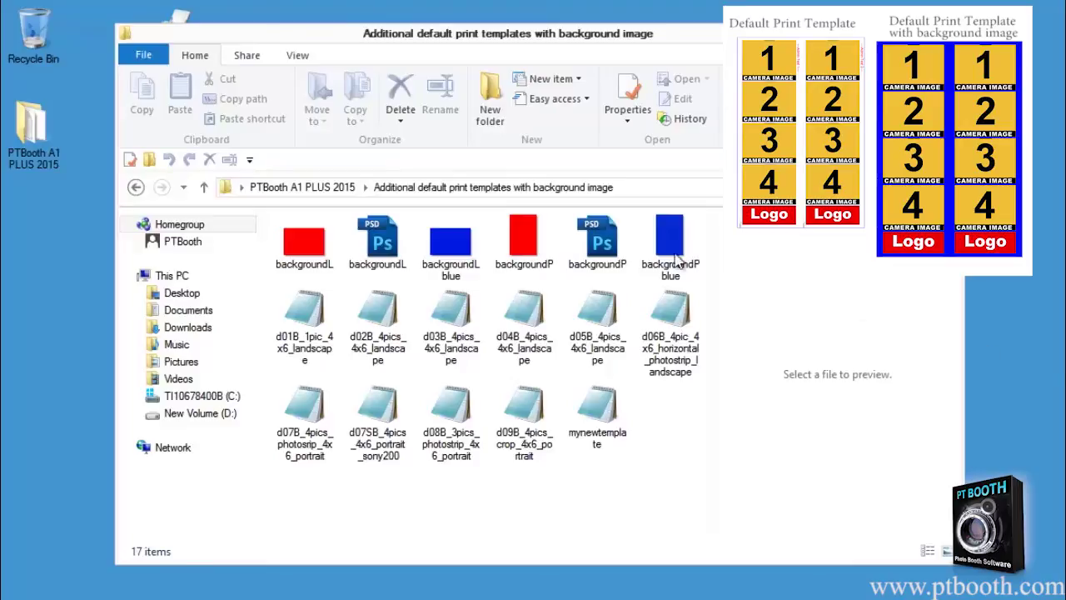
left_click(316, 191)
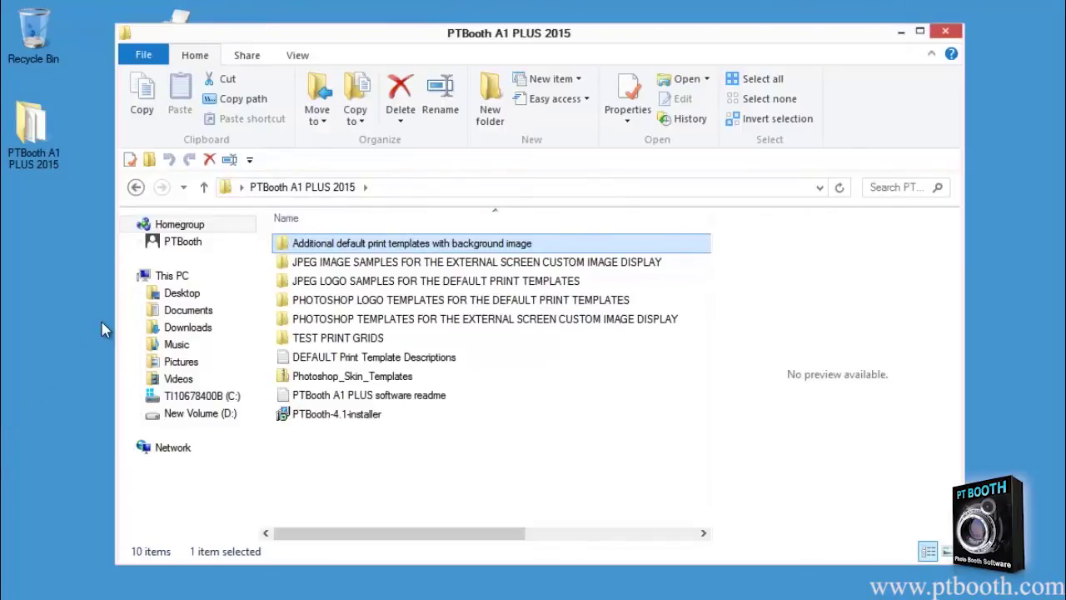
left_click(313, 263)
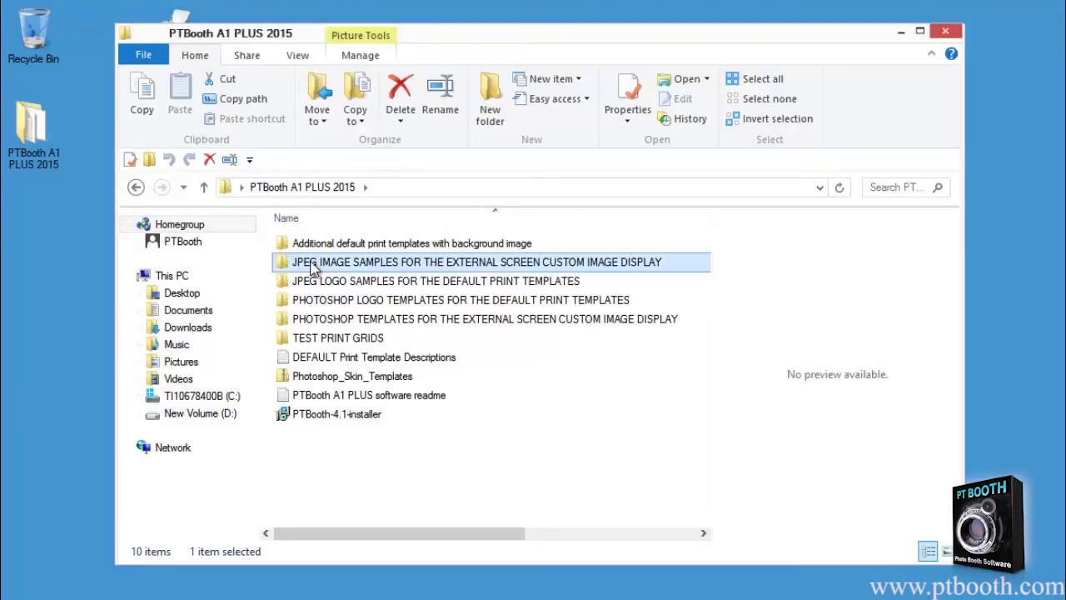
double_click(313, 264)
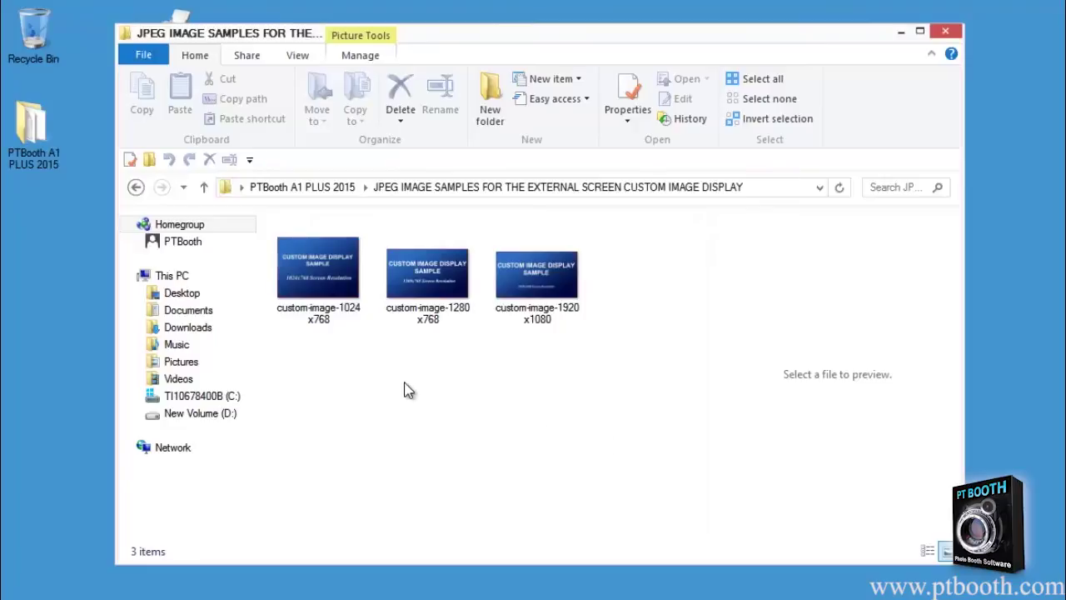
left_click(275, 186)
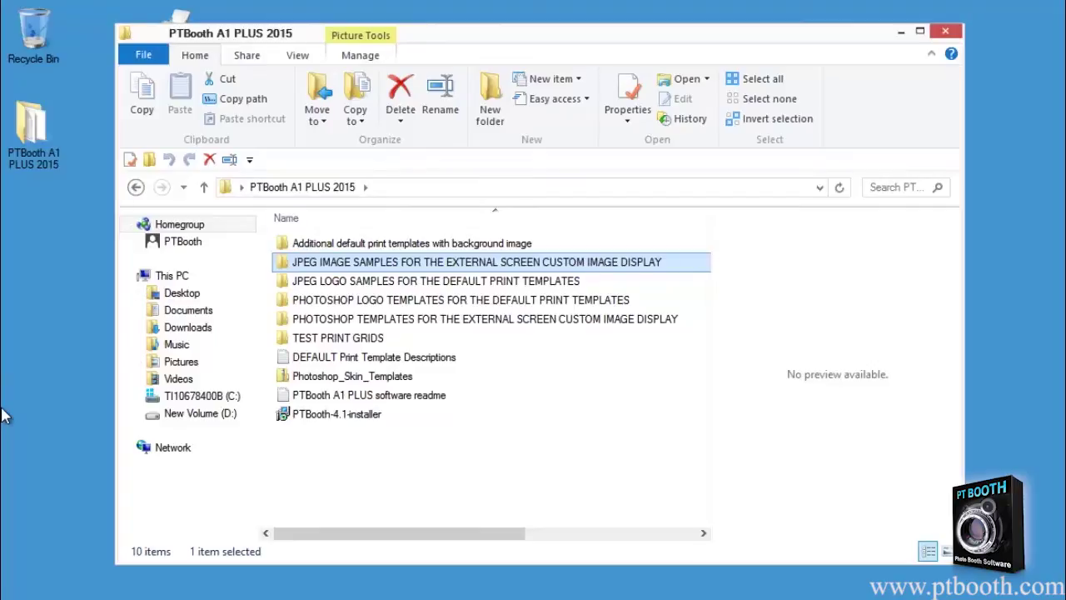
left_click(361, 283)
double_click(361, 285)
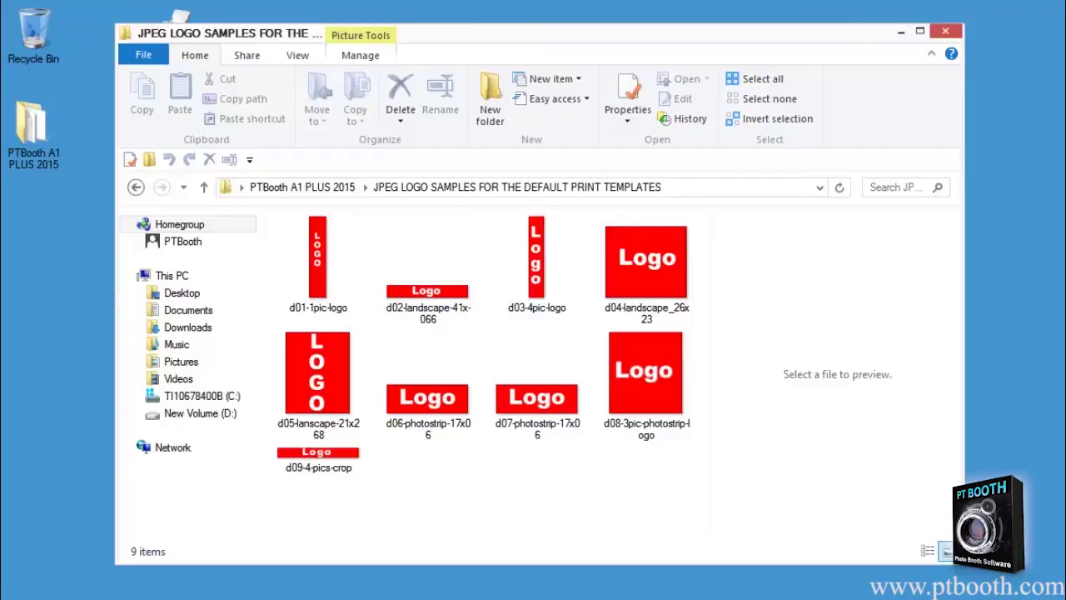
left_click(302, 188)
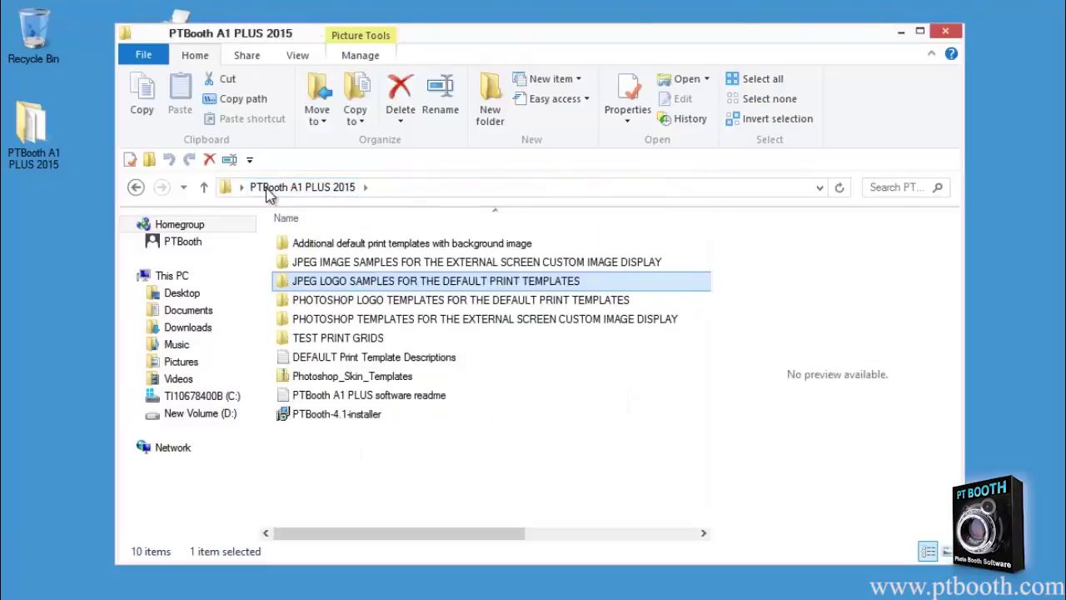
left_click(302, 301)
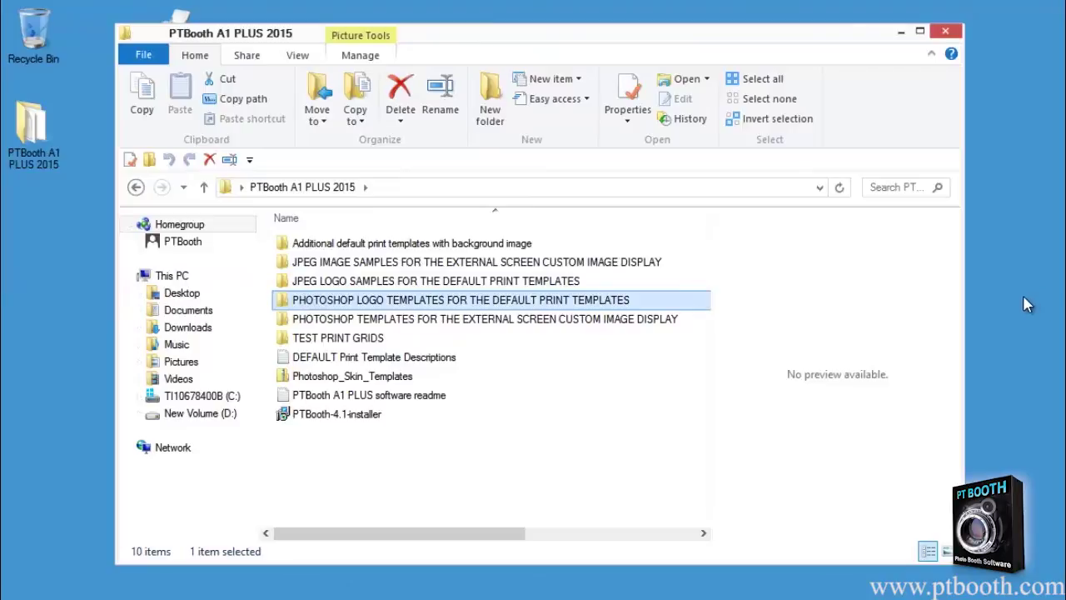
double_click(657, 301)
left_click(582, 326)
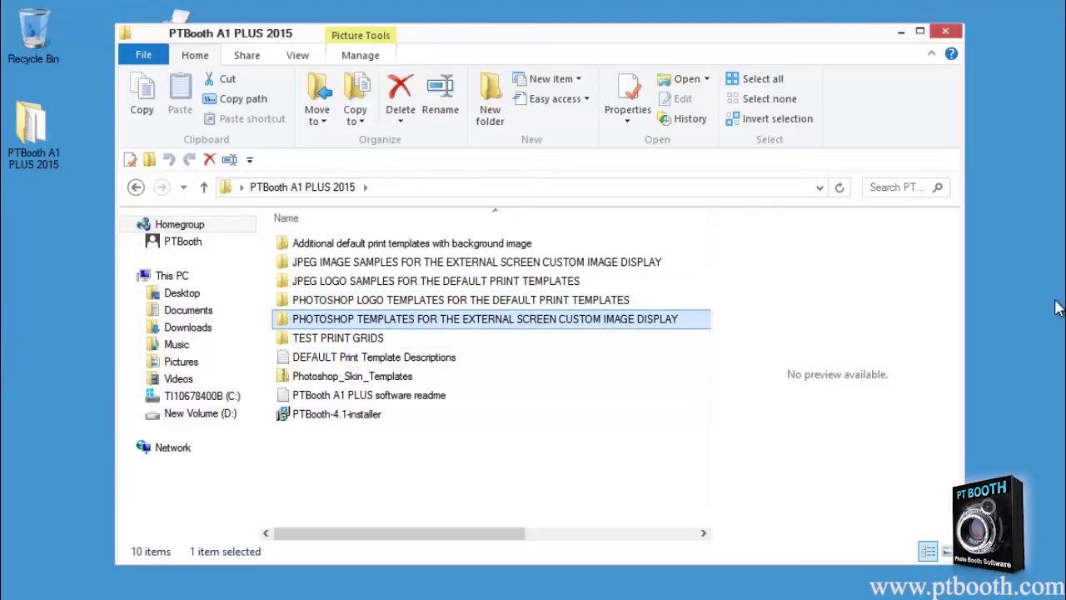
double_click(675, 319)
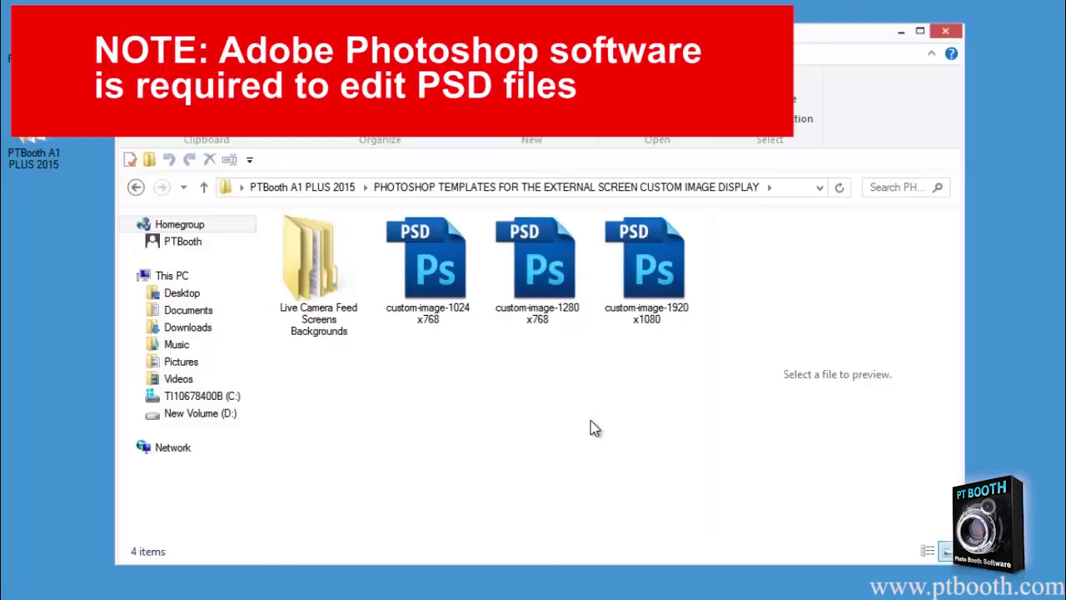
left_click(329, 183)
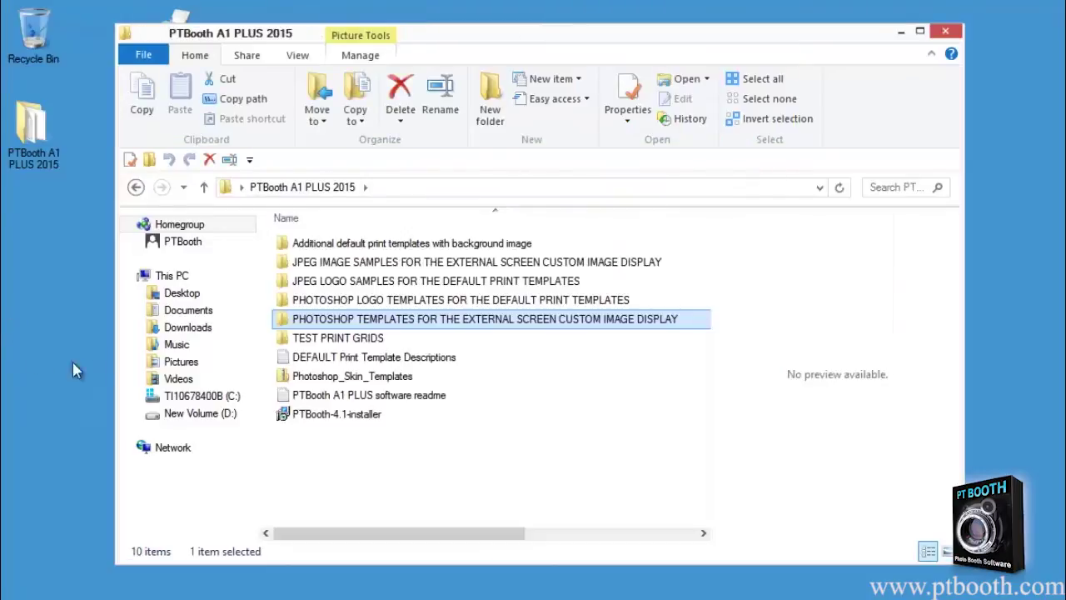
Browse TEST PRINT GRIDS, then go back and preview DEFAULT Print Template Descriptions
left_click(322, 338)
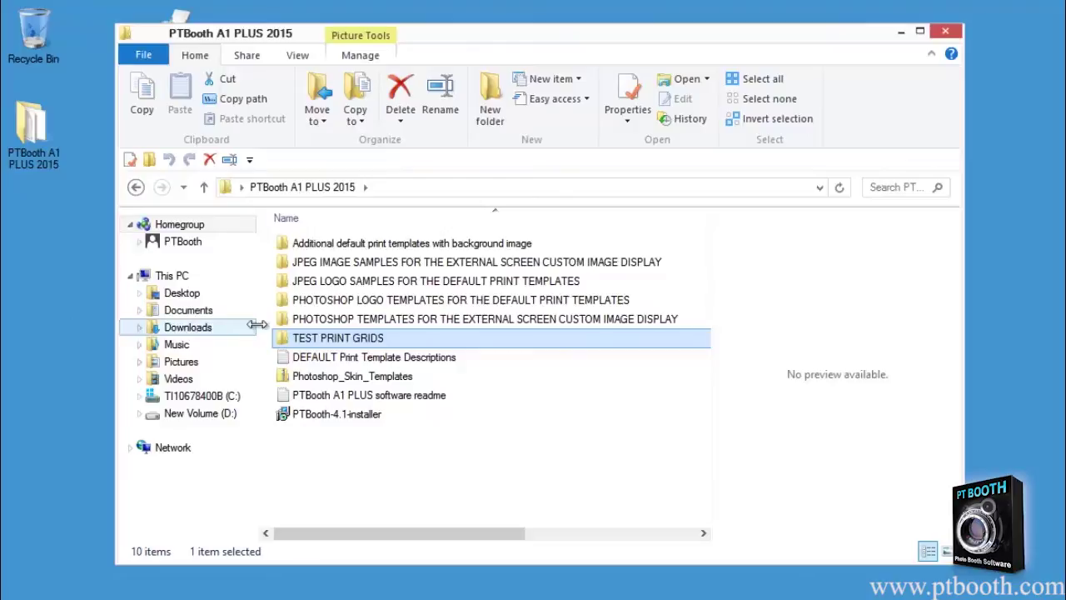
double_click(287, 340)
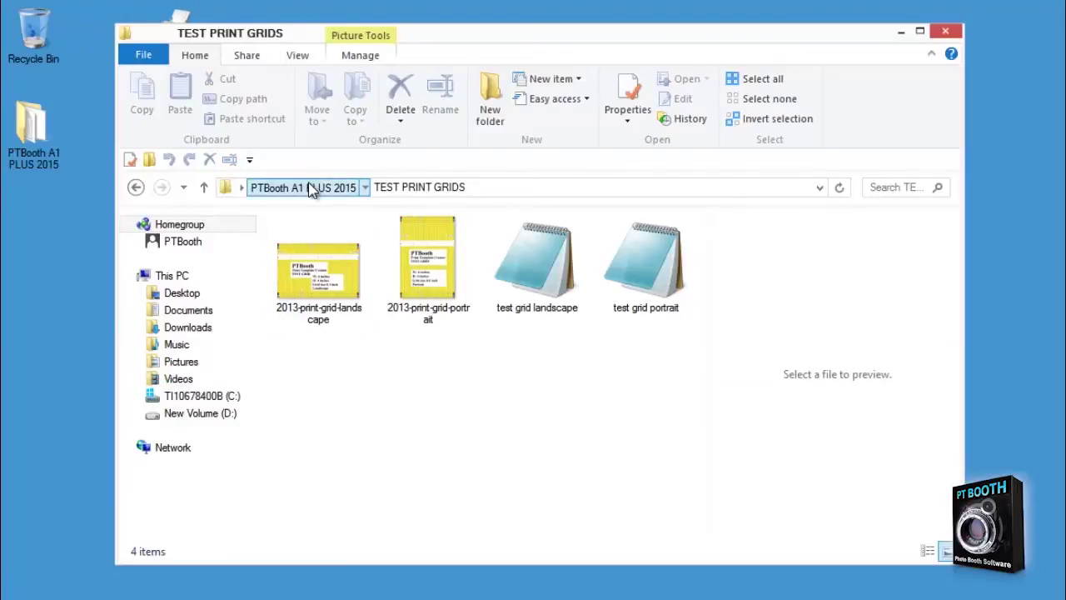
left_click(306, 186)
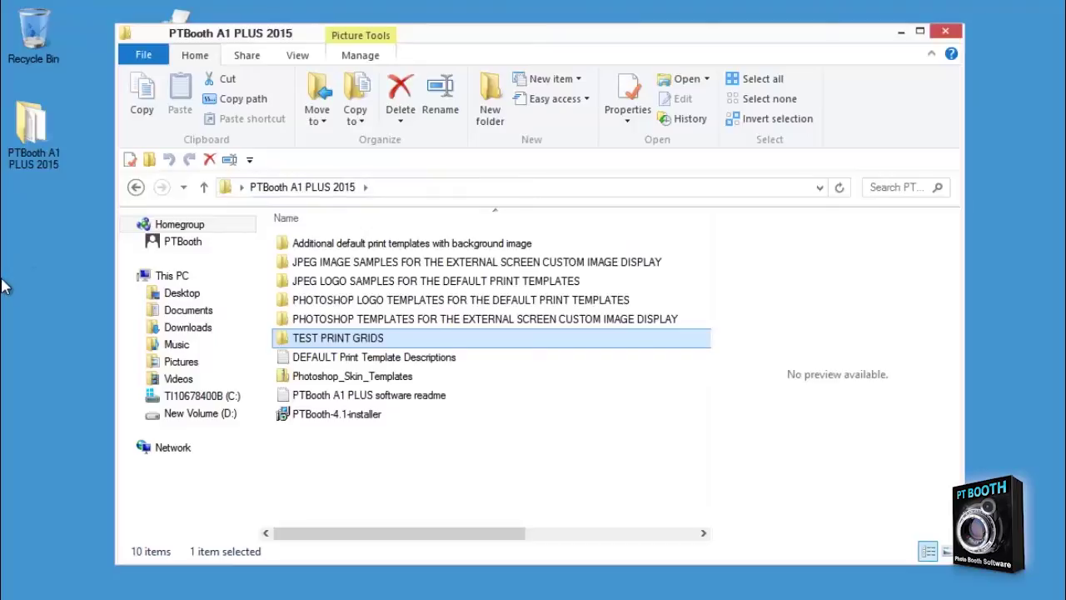
key("Down")
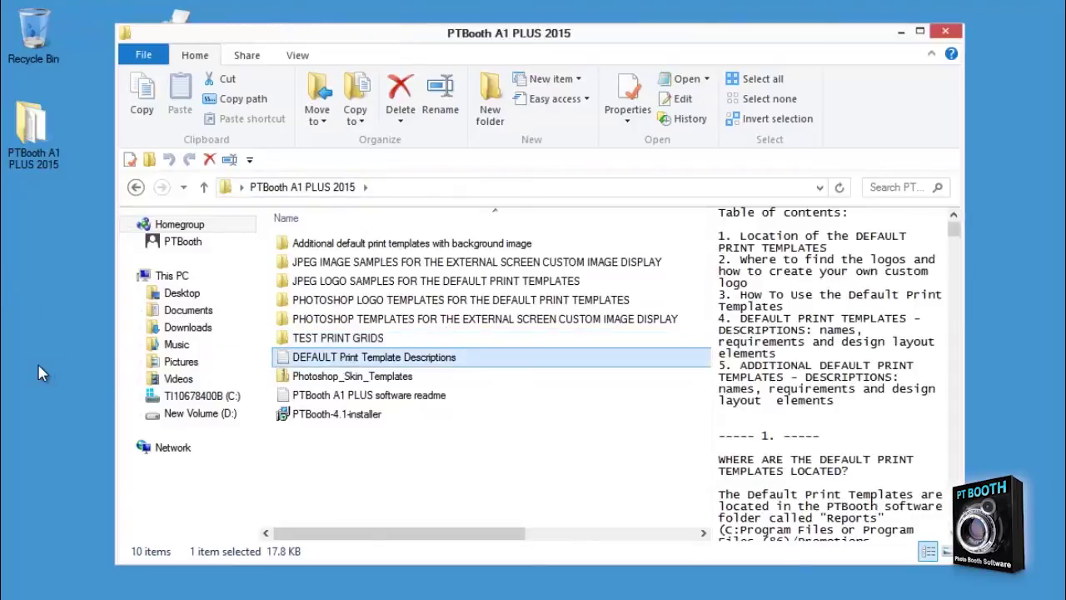
key("Return")
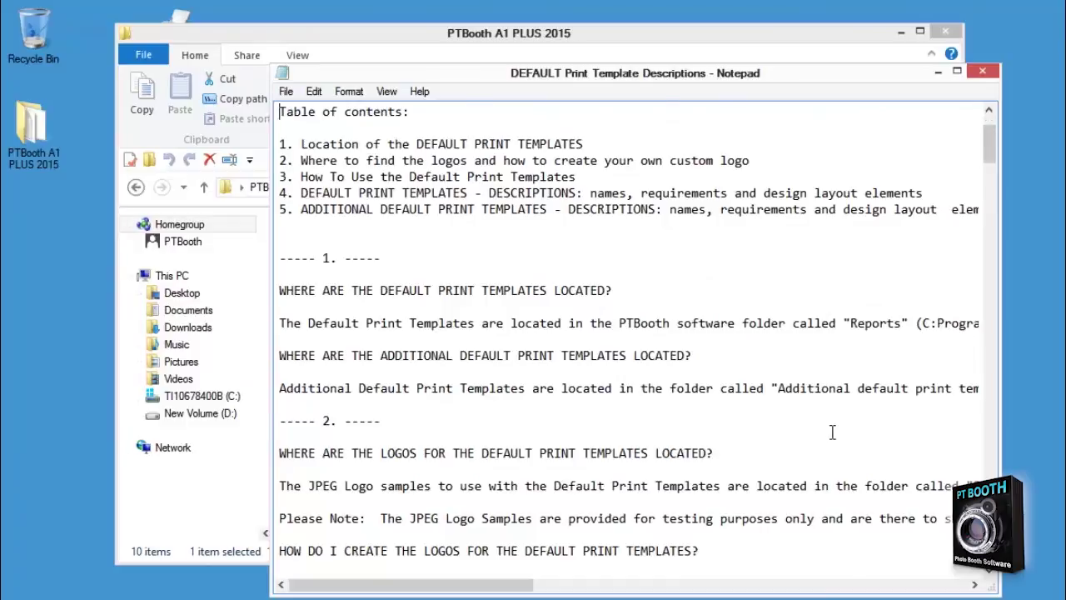
scroll(830, 431, "down", 2)
scroll(828, 433, "down", 4)
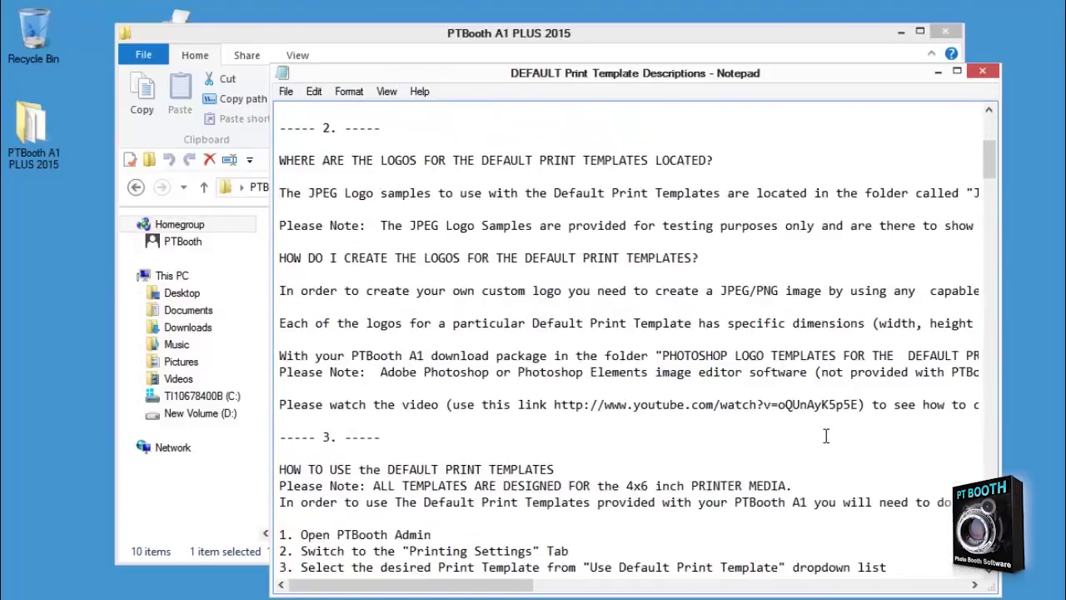
scroll(825, 436, "down", 14)
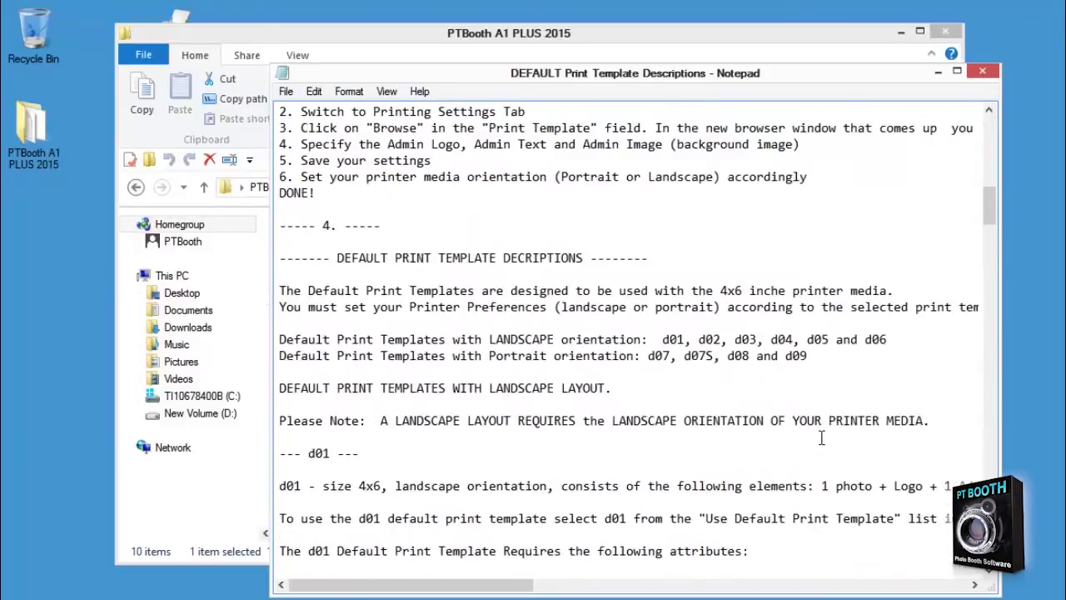
scroll(821, 438, "down", 6)
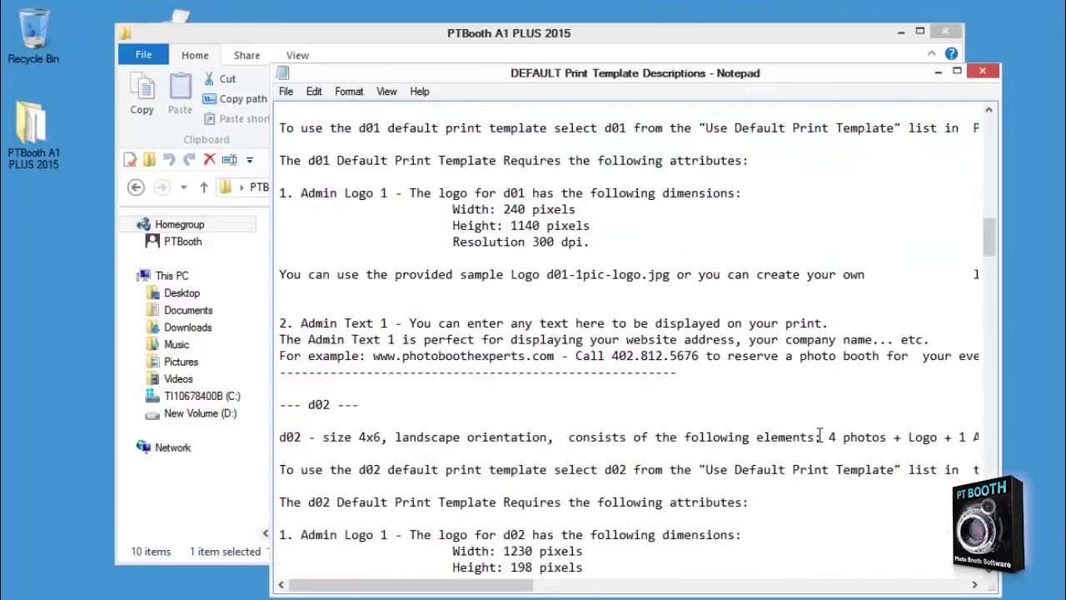
left_click(984, 73)
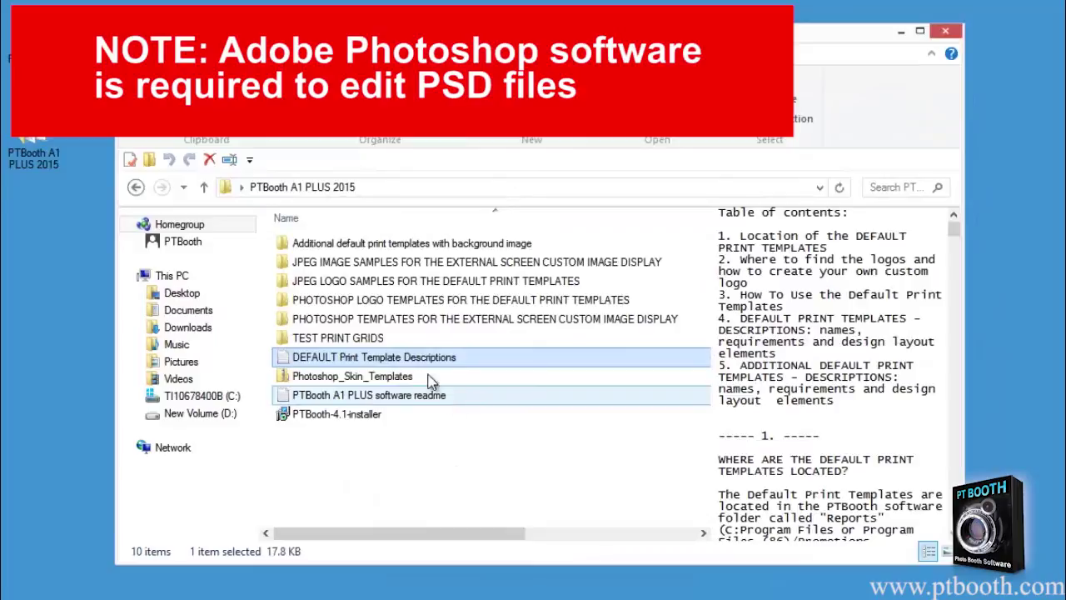
Browse Photoshop_Skin_Templates to PORTUGUESE SKIN PSD, go back, and preview the software readme
left_click(374, 376)
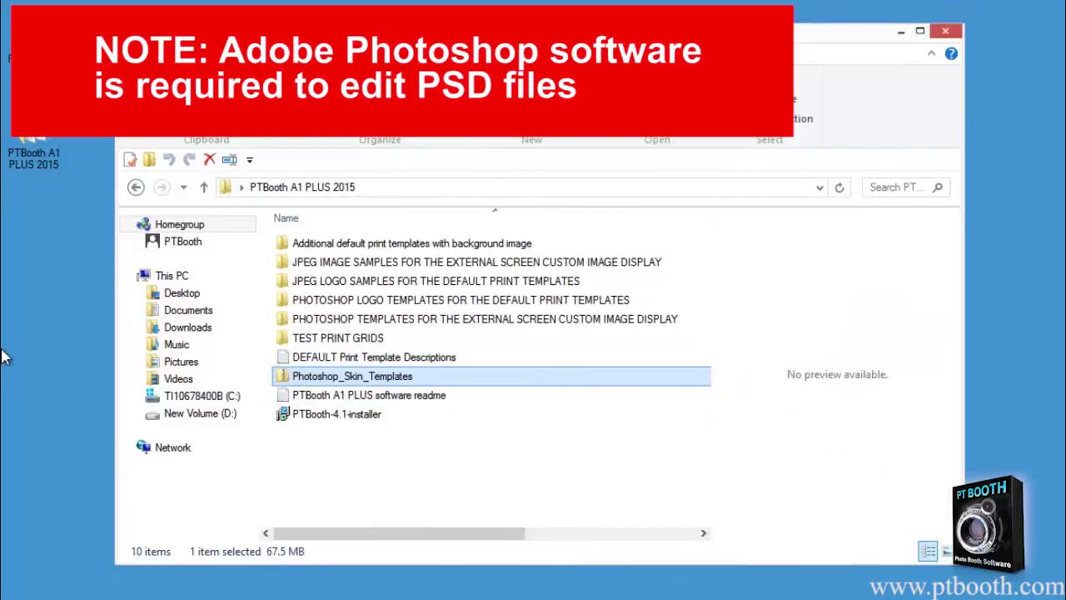
double_click(320, 379)
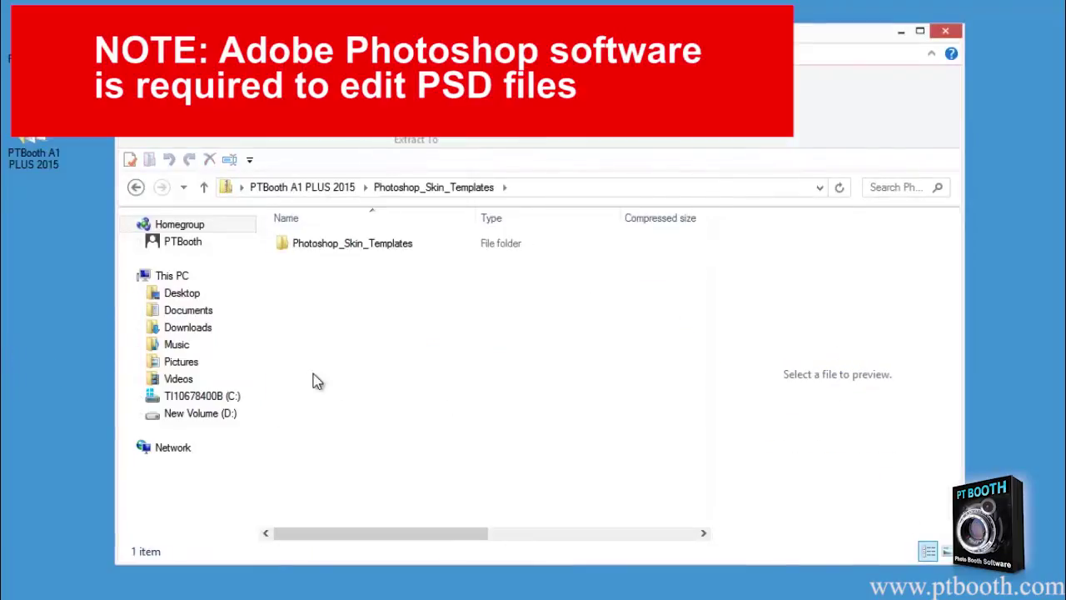
double_click(359, 248)
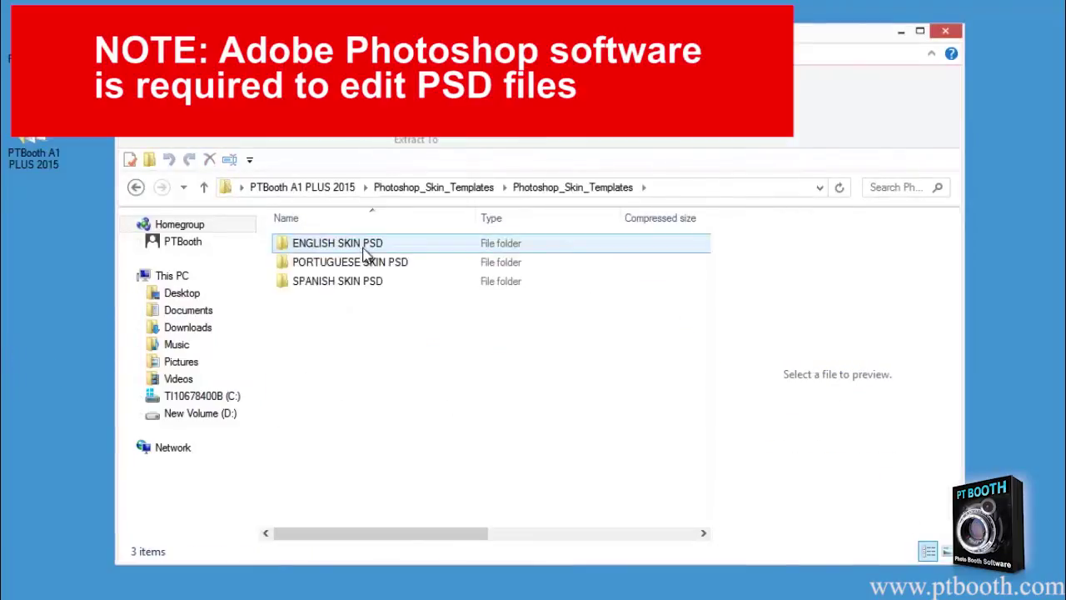
double_click(443, 262)
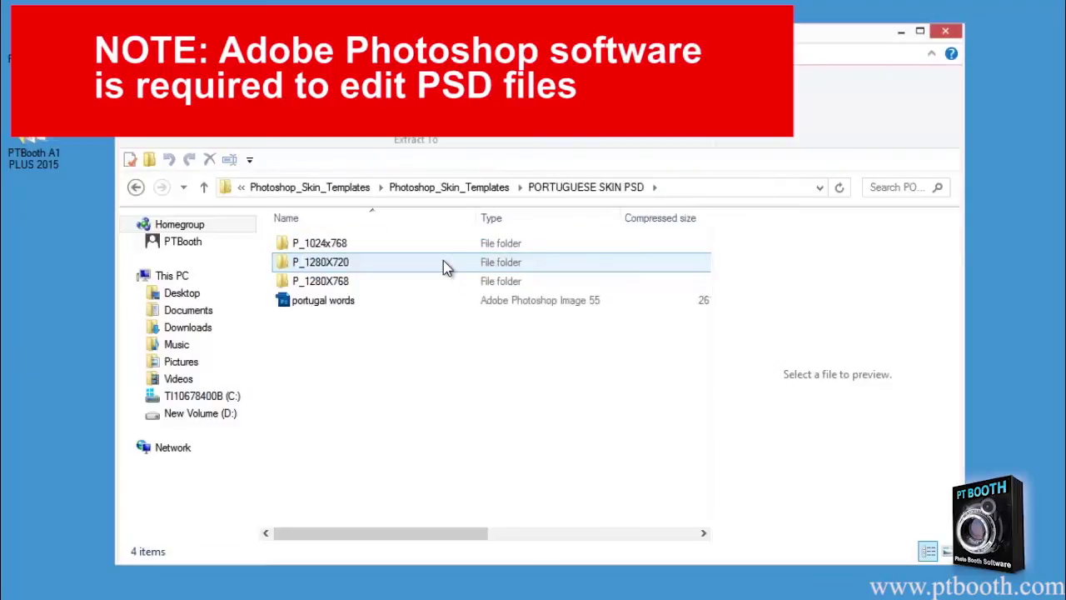
left_click(489, 190)
left_click(477, 190)
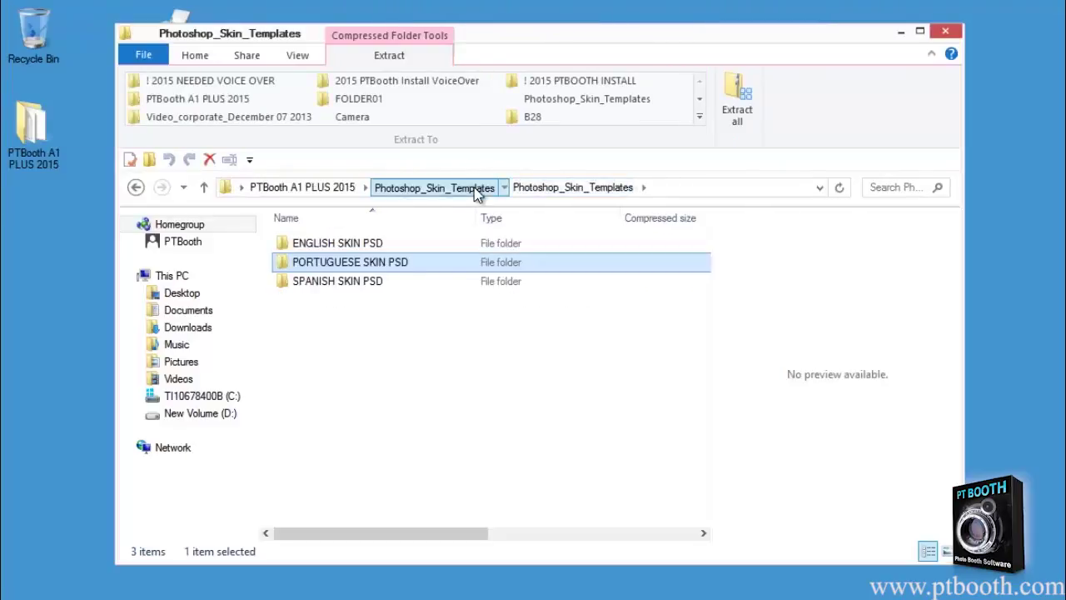
left_click(303, 190)
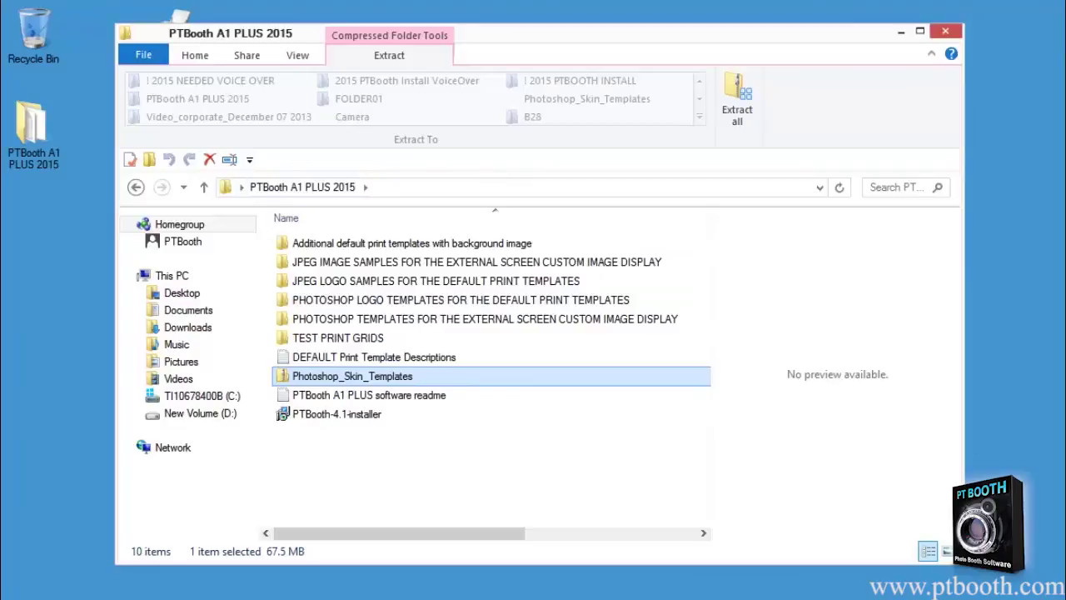
left_click(441, 396)
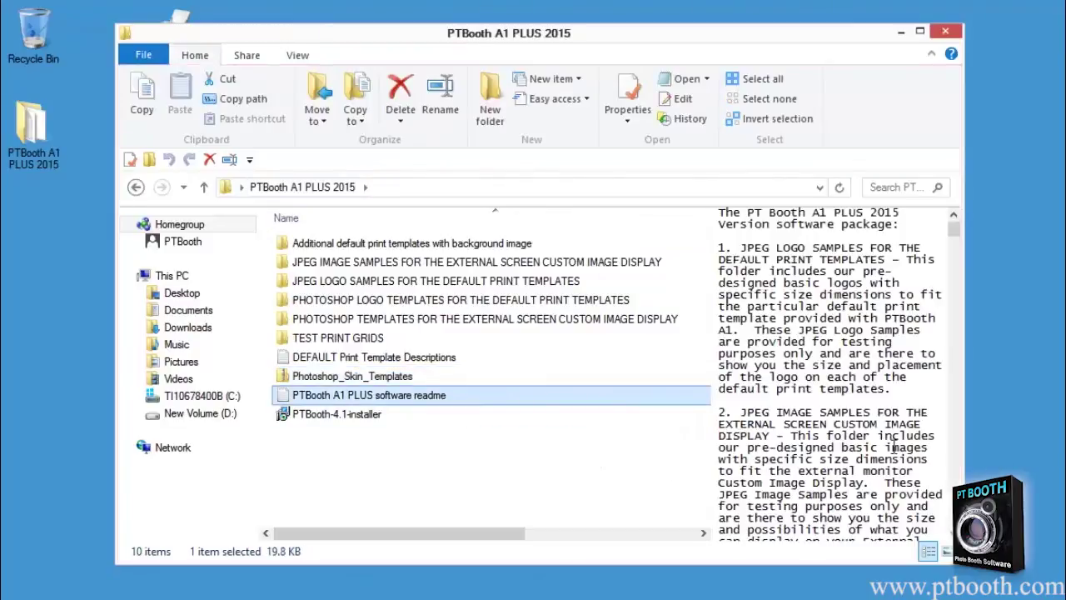
double_click(590, 398)
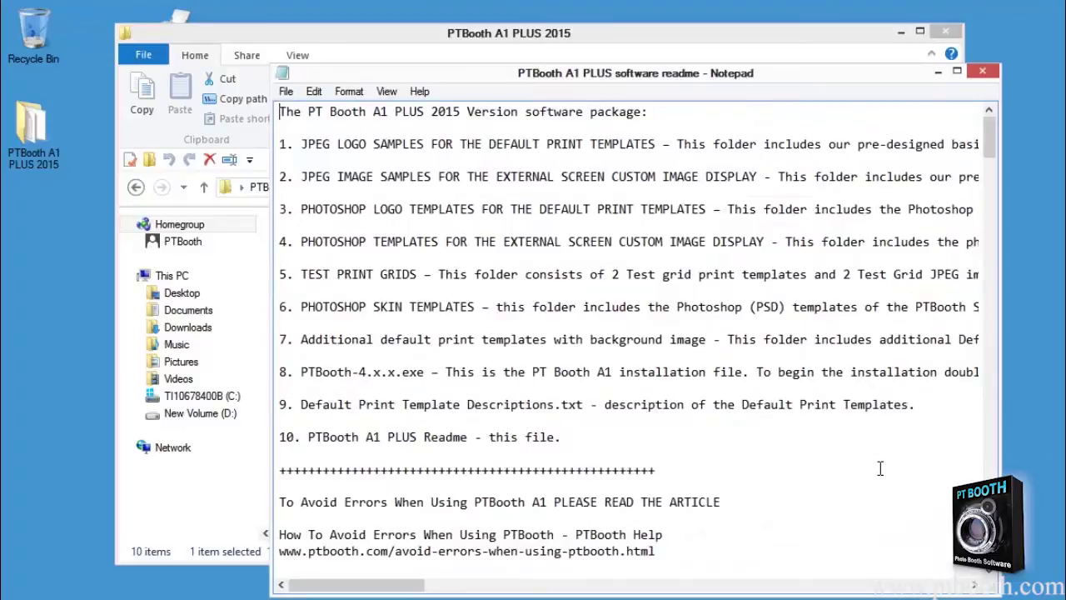
scroll(880, 467, "down", 18)
scroll(871, 473, "down", 20)
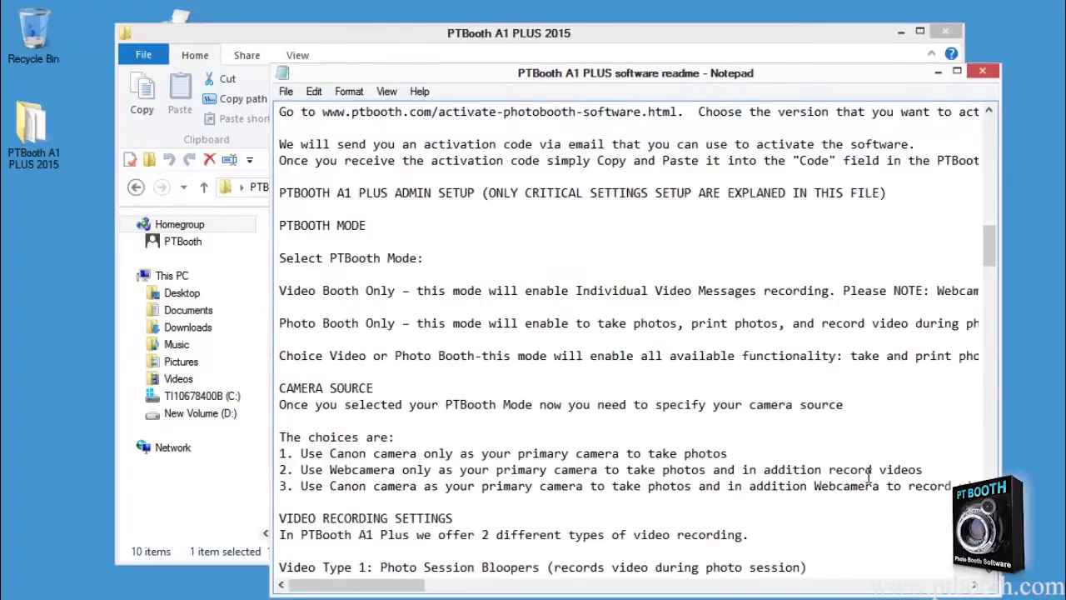
left_click(984, 73)
left_click(438, 414)
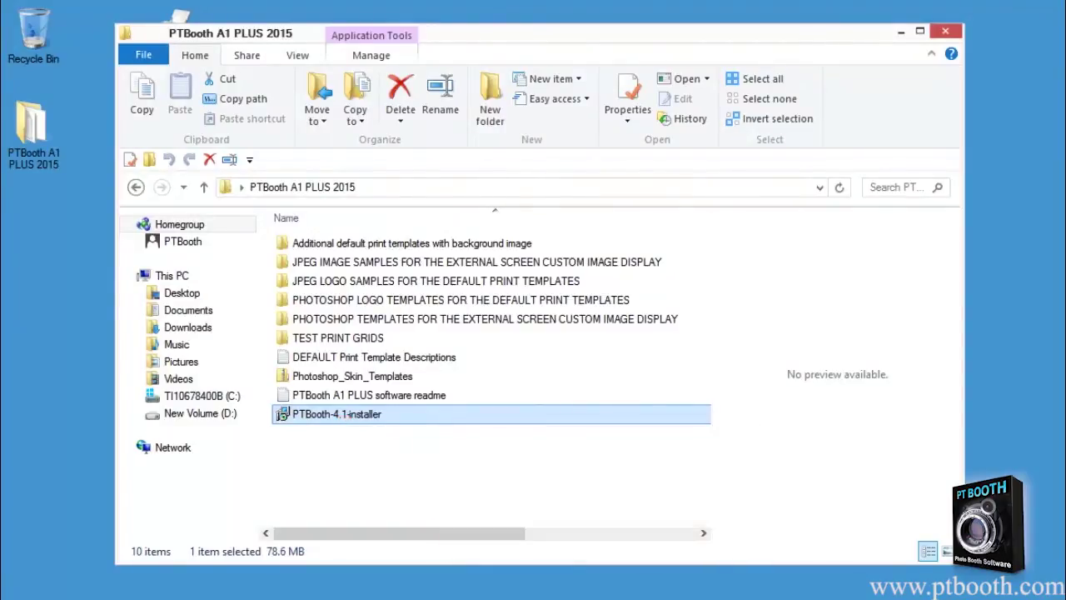
Launch the PTBooth 4.1 installer with English as the setup language
double_click(440, 416)
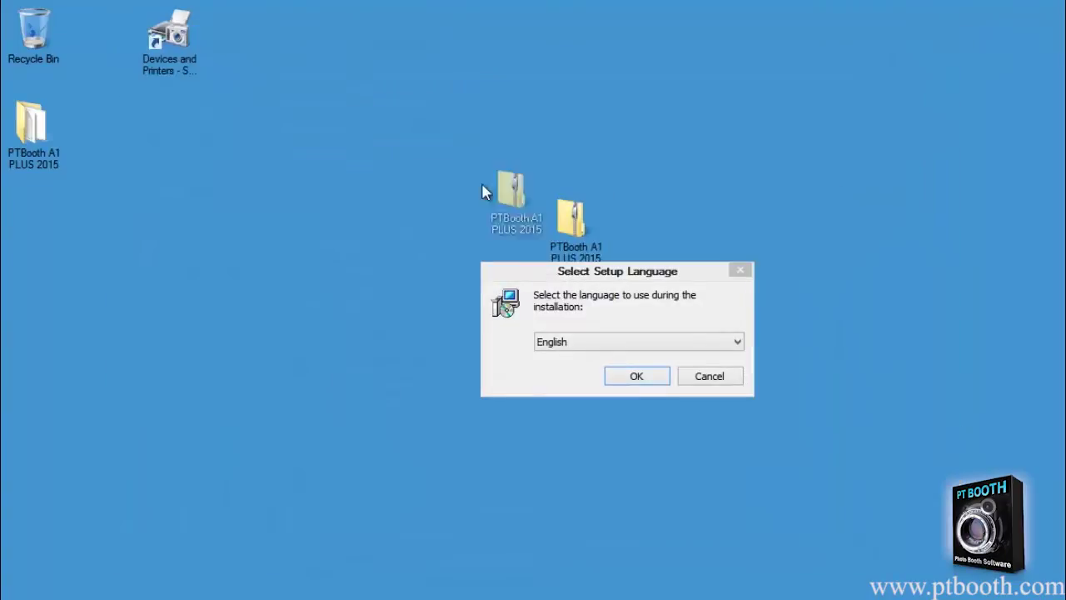
left_click(737, 341)
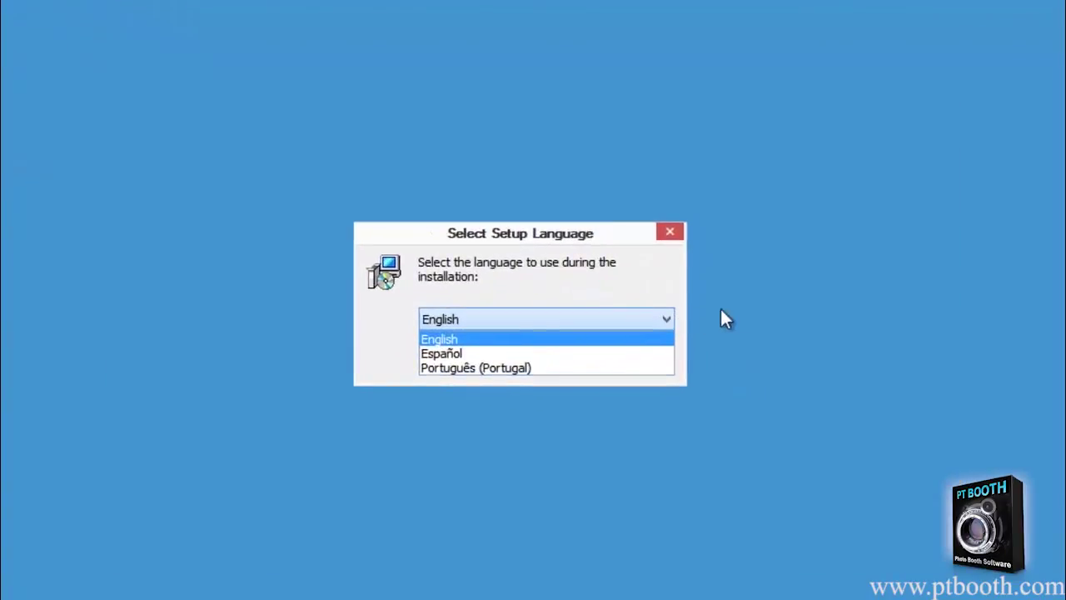
left_click(667, 340)
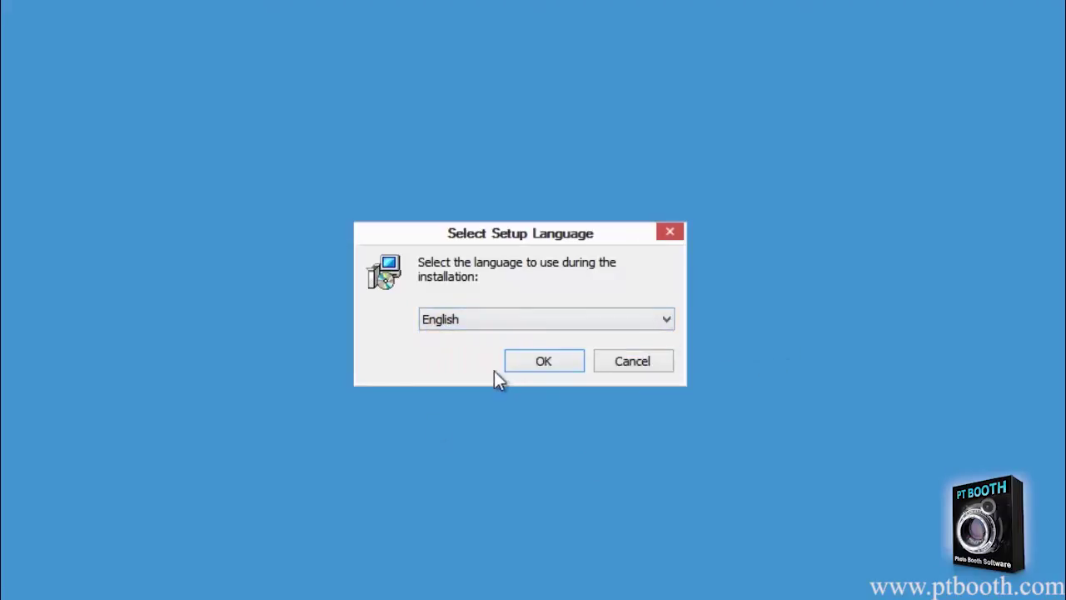
left_click(542, 365)
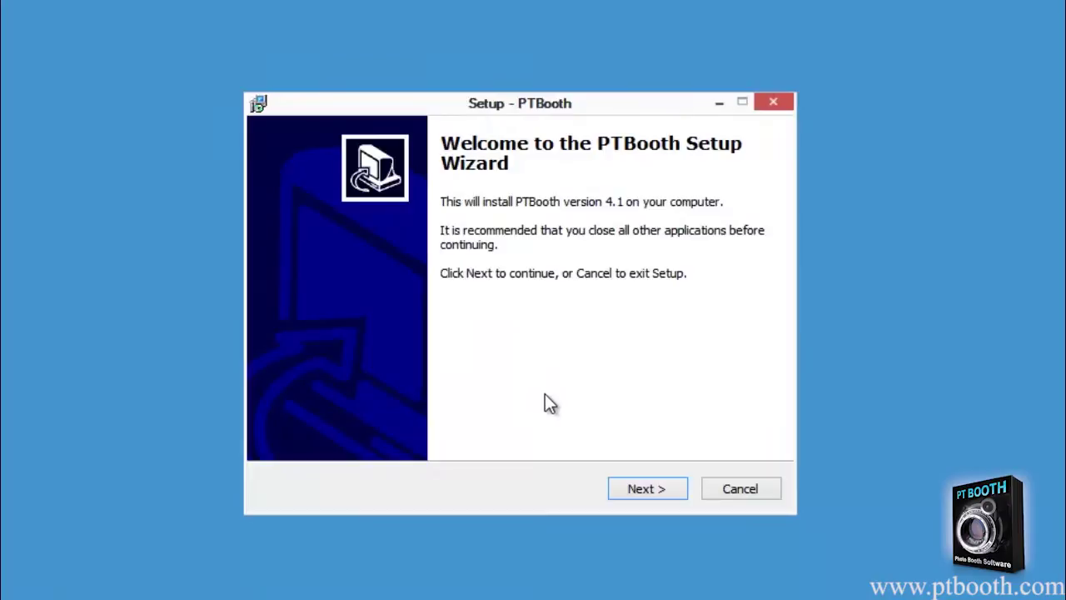
Keep default install and Start Menu folders, add the MONOGRAM codec and keep the desktop icon
left_click(646, 489)
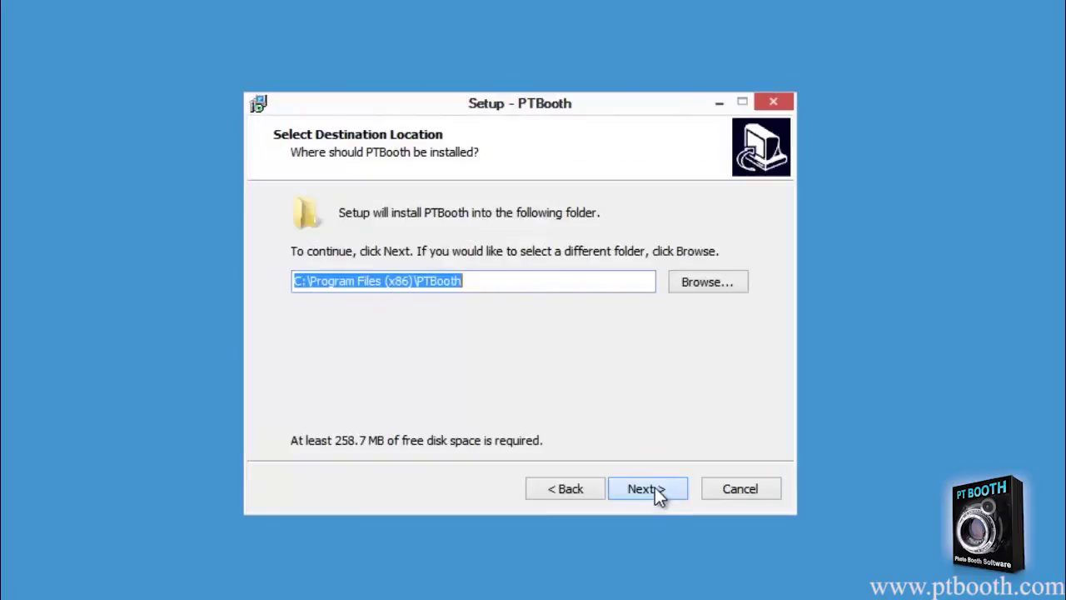
left_click(654, 489)
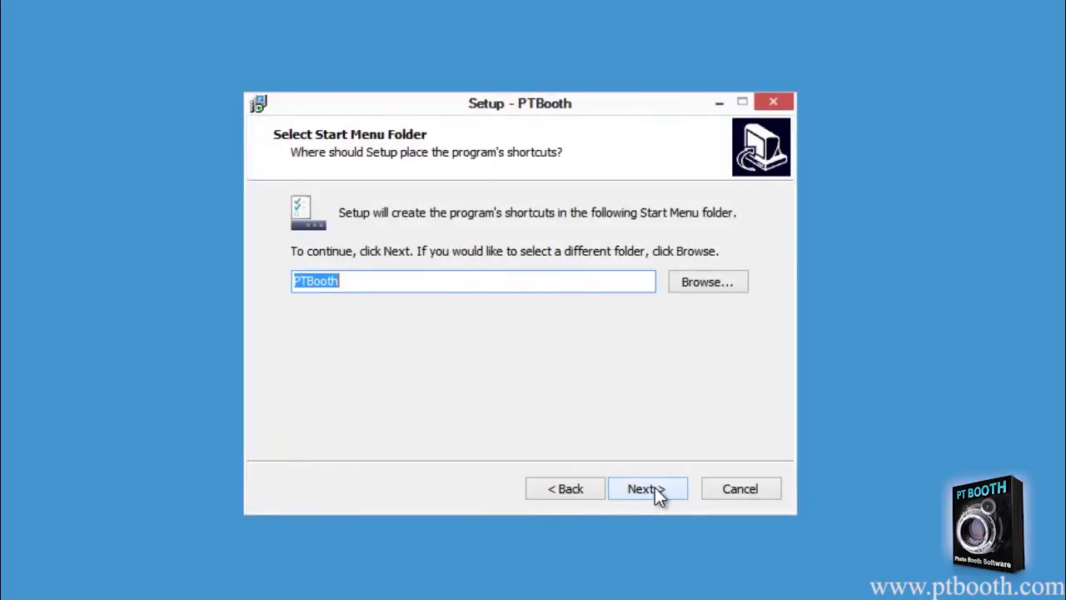
left_click(657, 490)
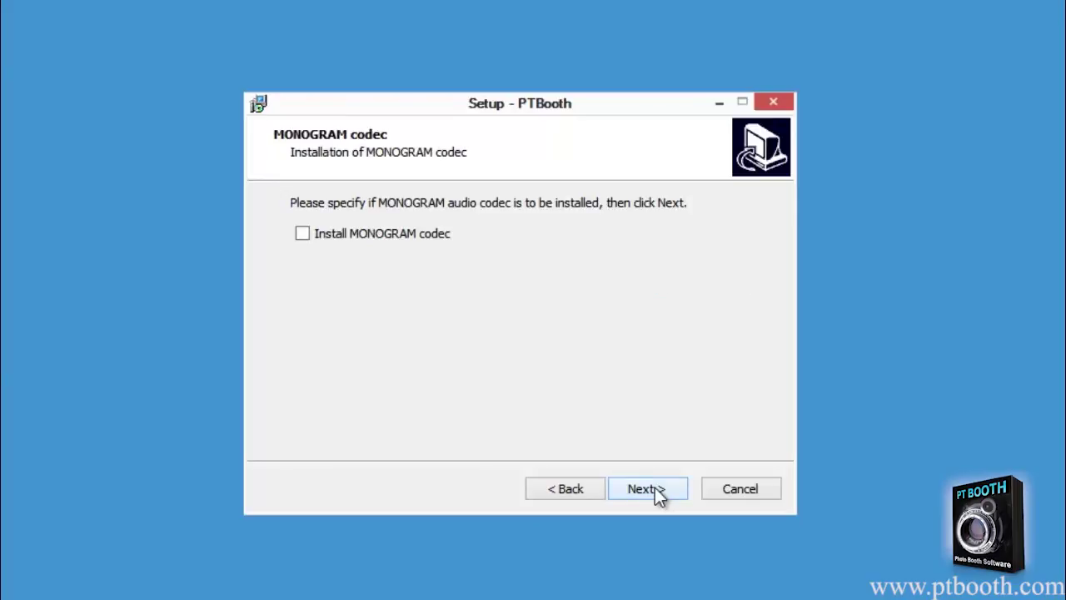
left_click(302, 236)
left_click(663, 486)
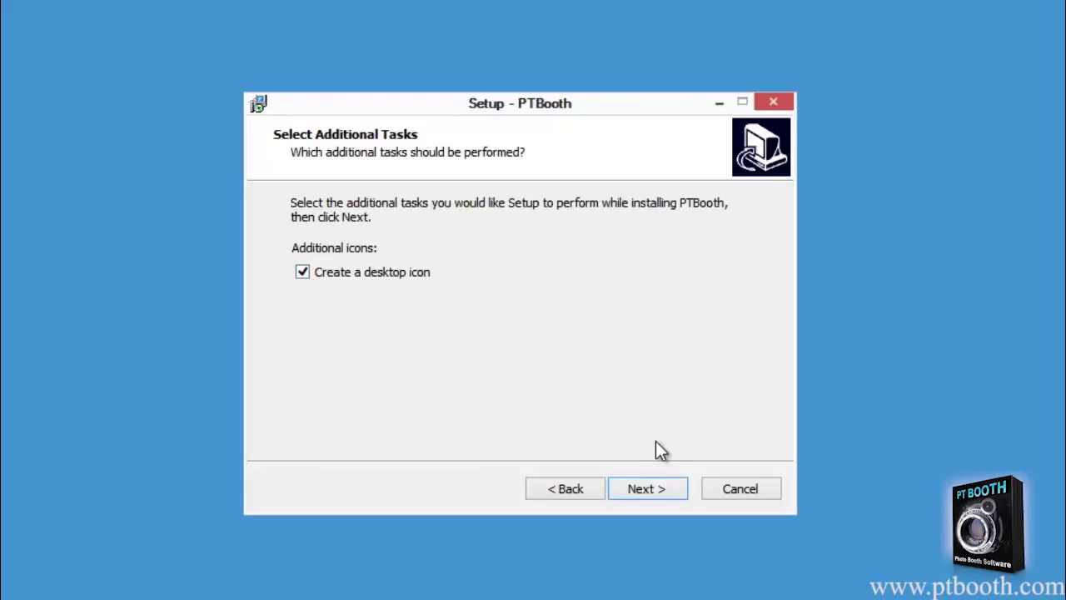
left_click(664, 490)
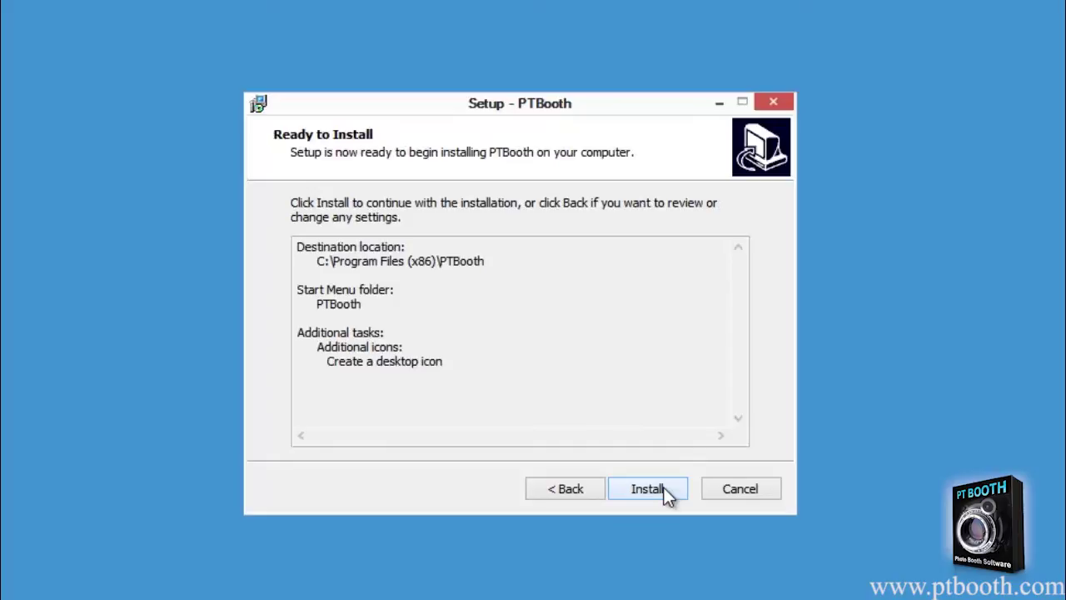
Install PTBooth and finish with 'Yes, restart the computer now' selected
left_click(648, 489)
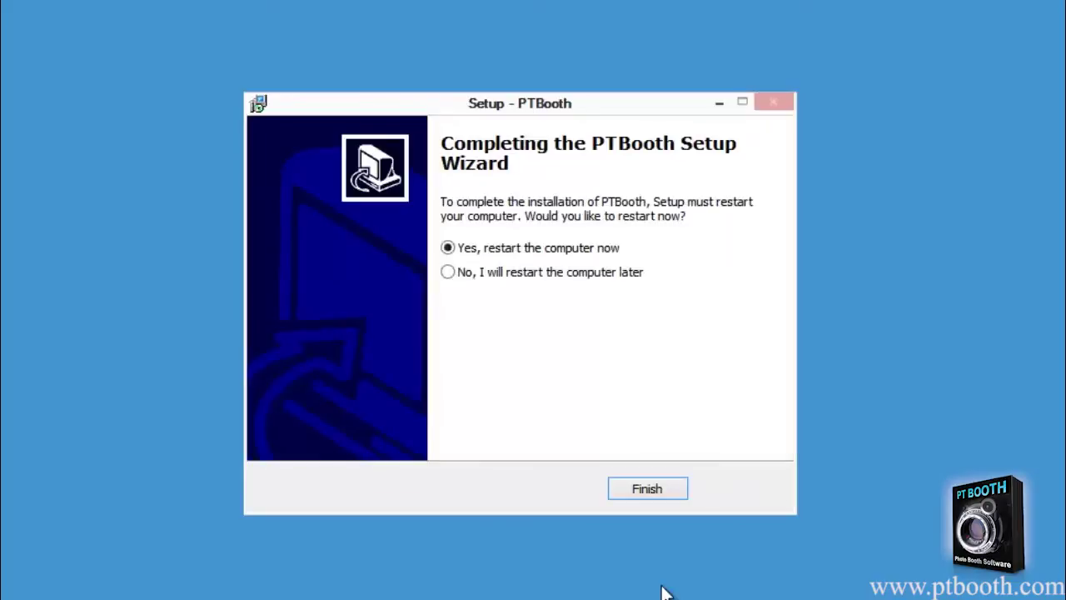
left_click(648, 489)
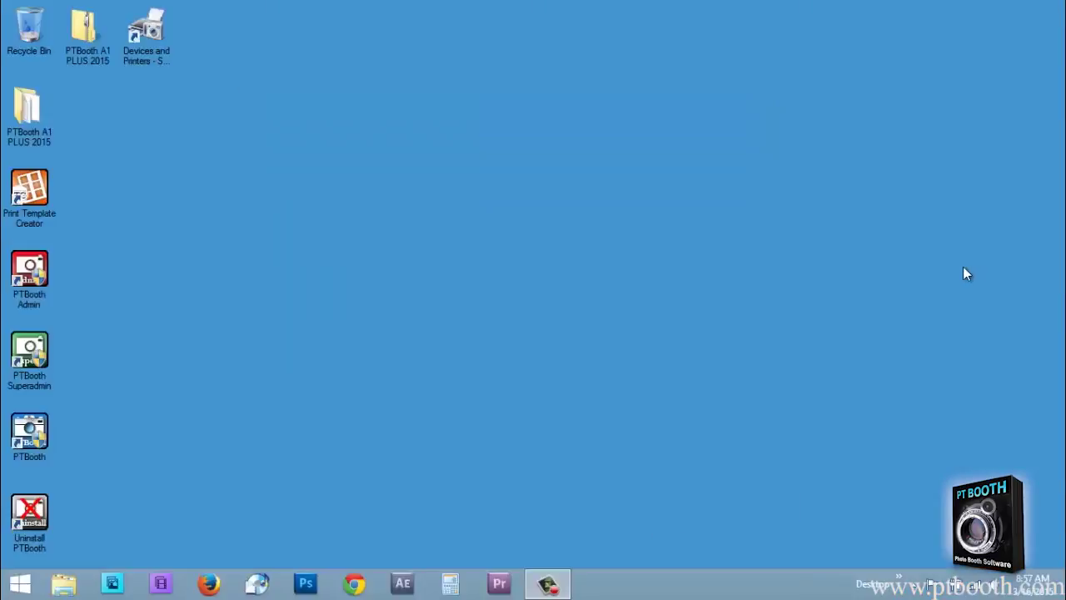
Move the second PTBooth A1 PLUS 2015 folder to the top row and the five PTBooth shortcuts beneath it
key("super")
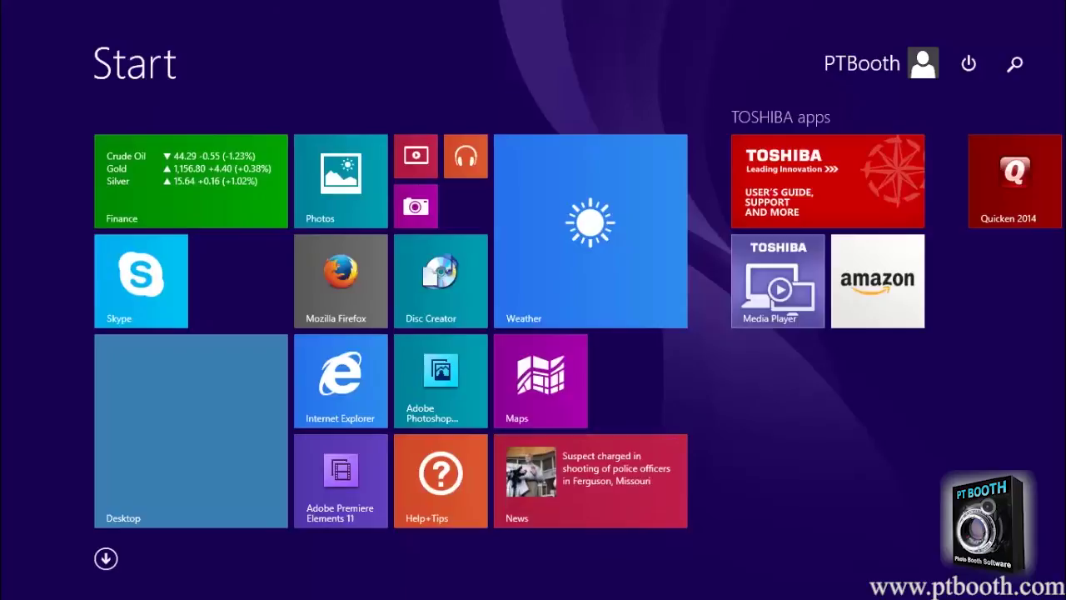
key("super")
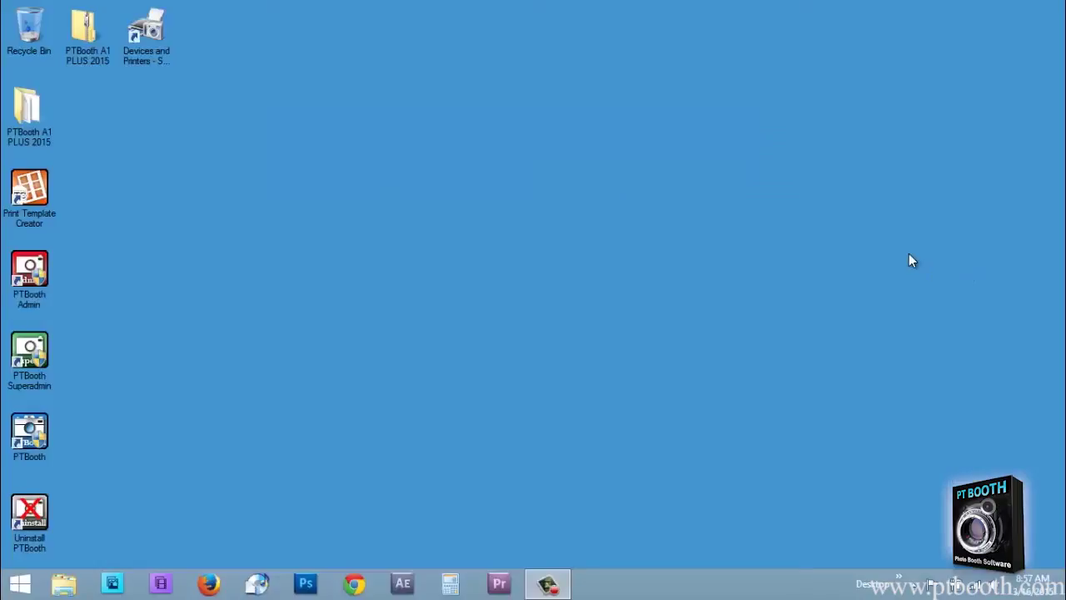
left_click_drag(13, 125, 204, 35)
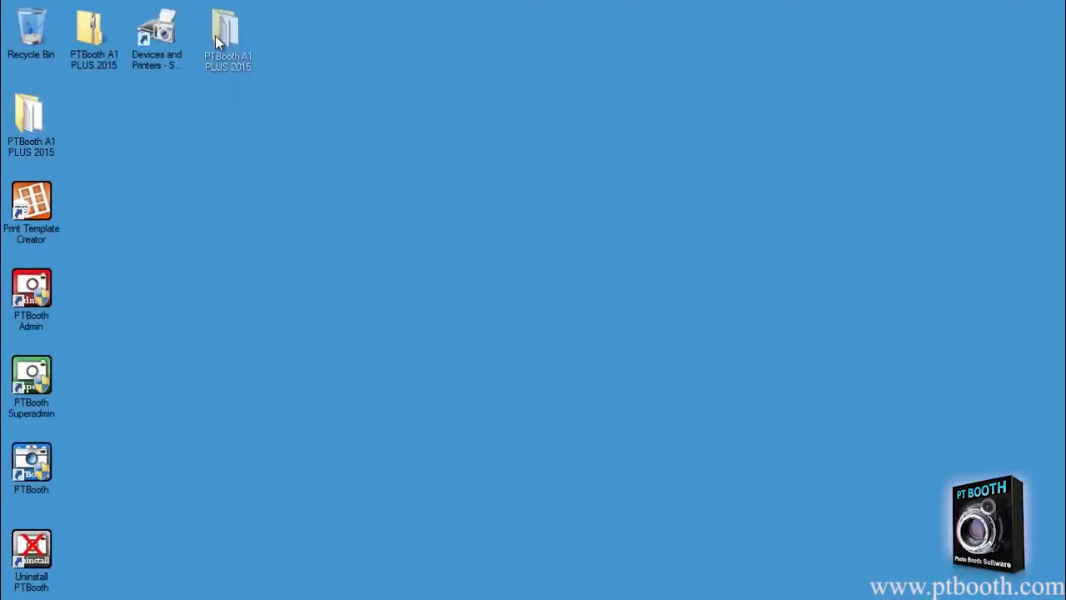
left_click_drag(121, 167, 34, 575)
left_click_drag(36, 409, 36, 323)
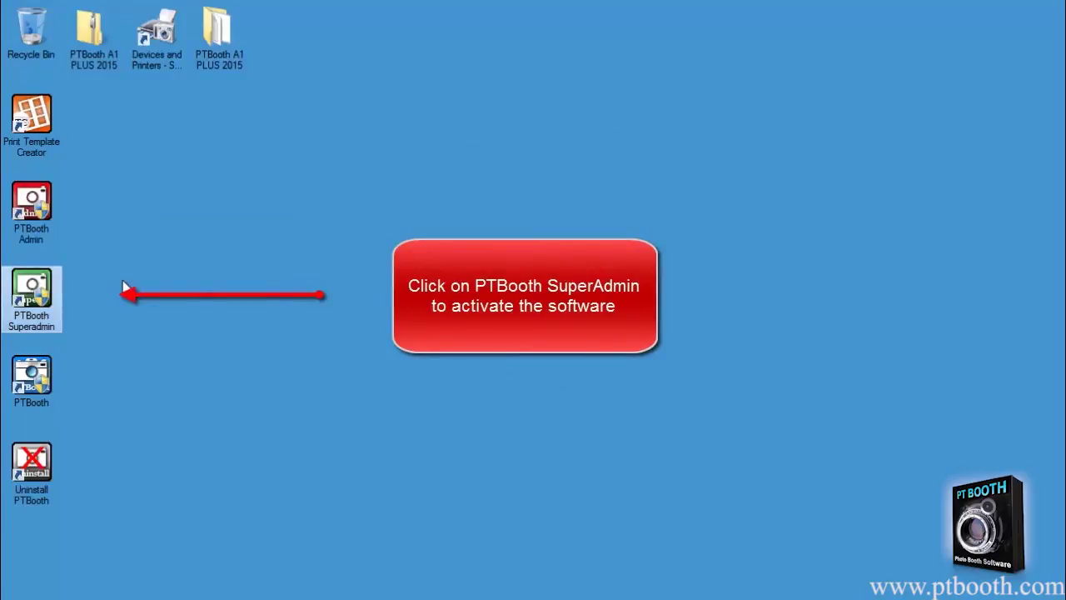
Launch PTBooth Superadmin and copy the registration number from the Activate tab's Name field
double_click(57, 295)
left_click(581, 548)
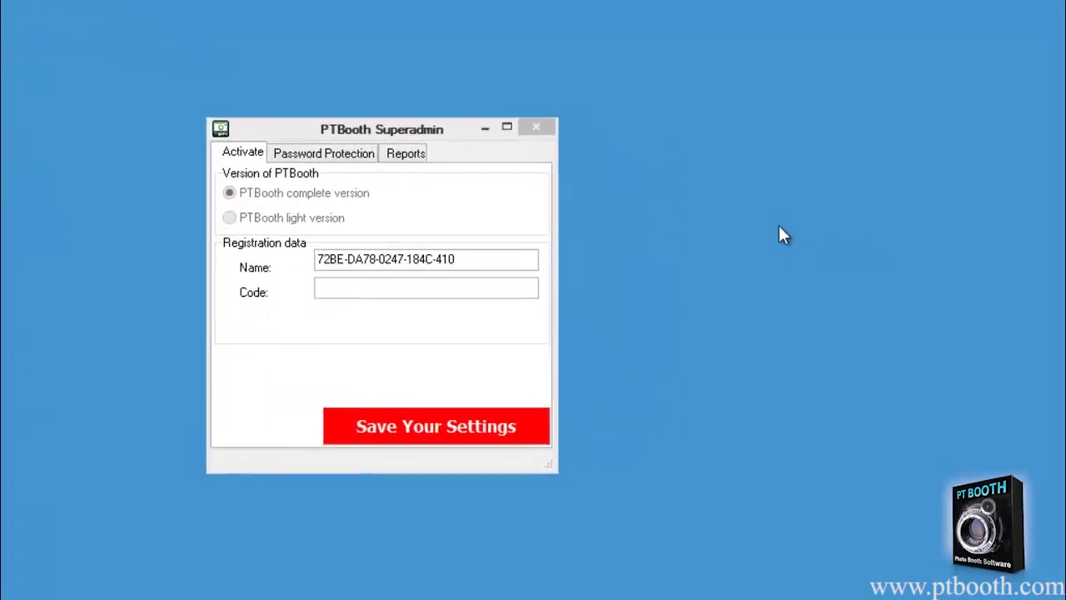
left_click_drag(467, 259, 310, 265)
right_click(354, 261)
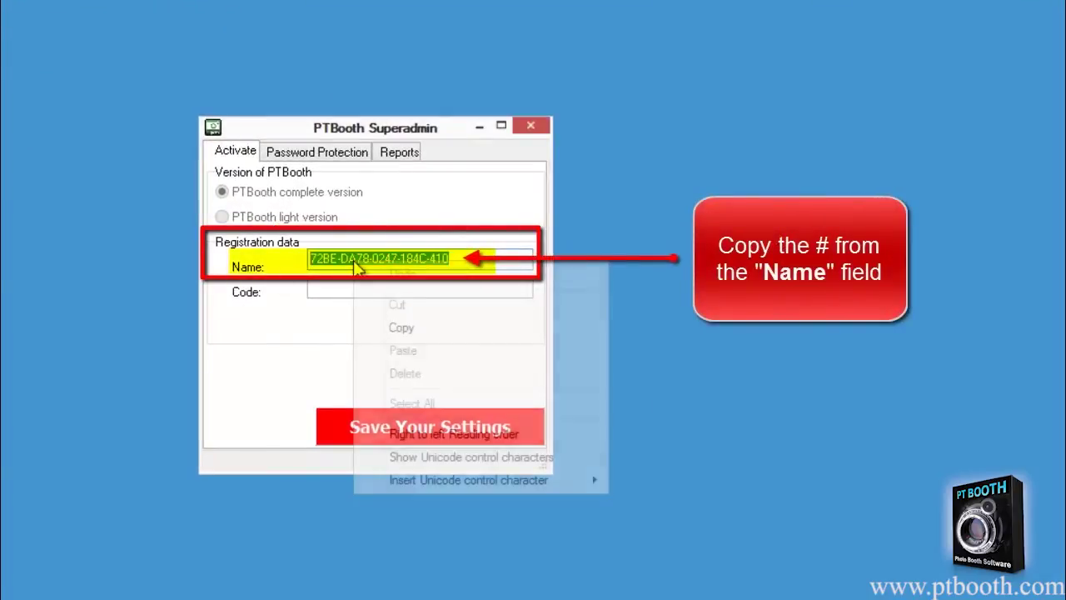
left_click(449, 328)
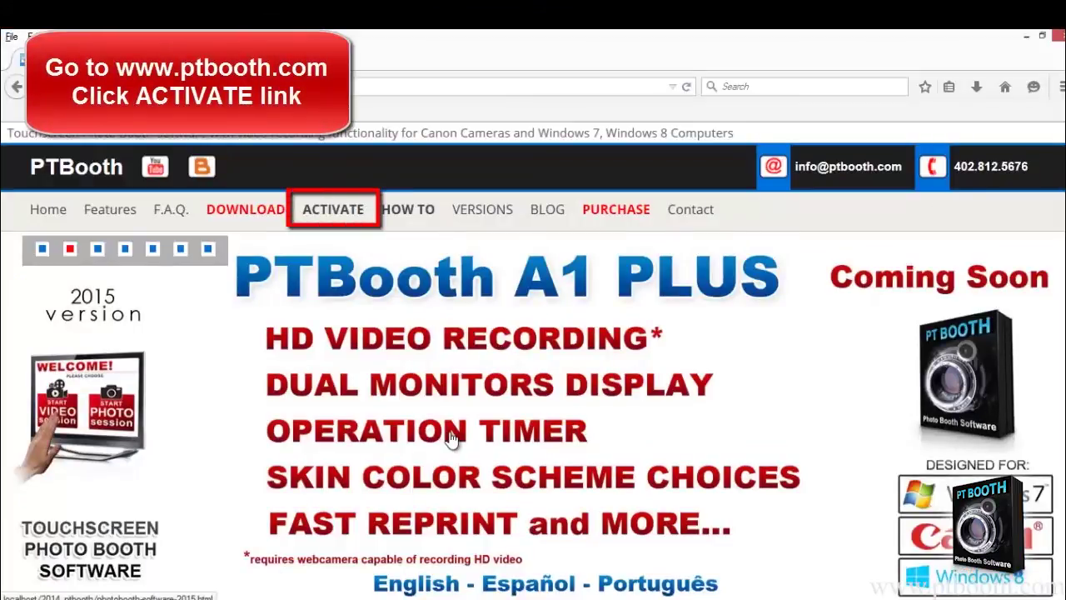
Open the website's activation page and the 2015 PTBooth A1 PLUS demo activation form
left_click(325, 215)
scroll(329, 217, "down", 5)
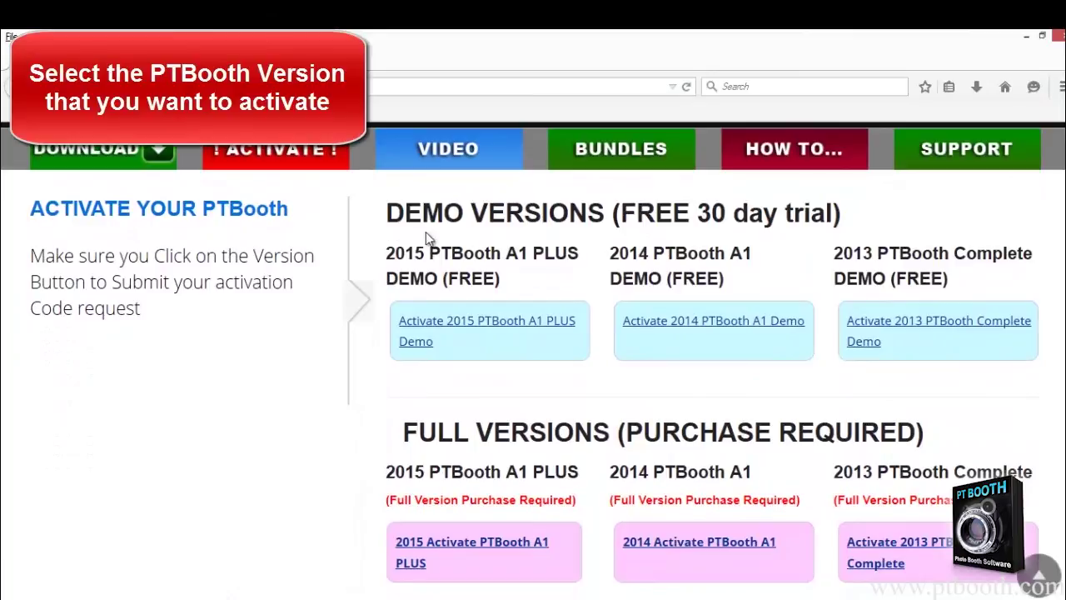
left_click(500, 330)
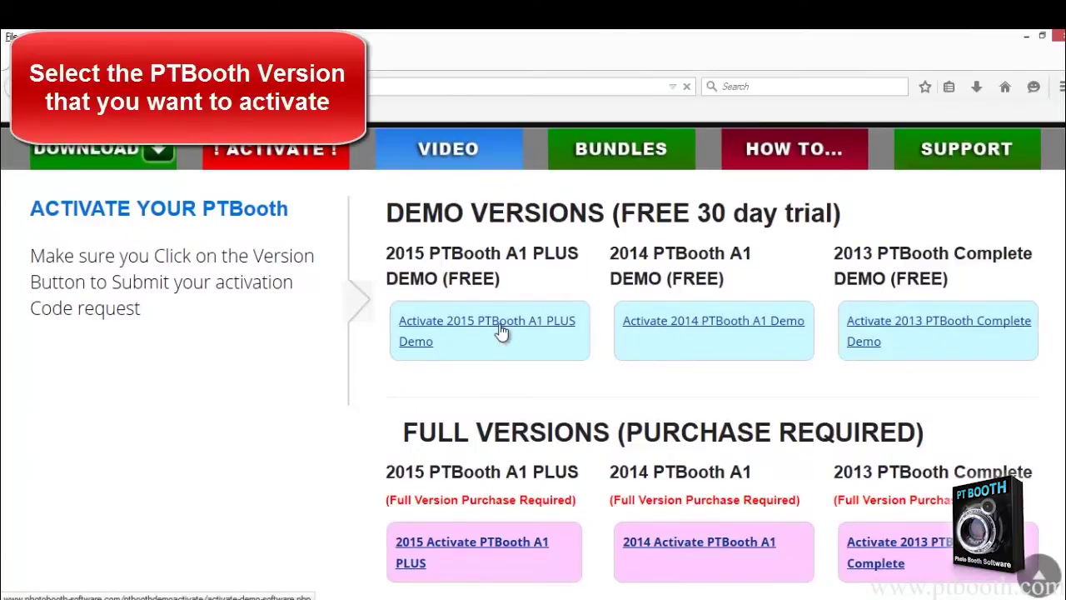
scroll(499, 327, "down", 20)
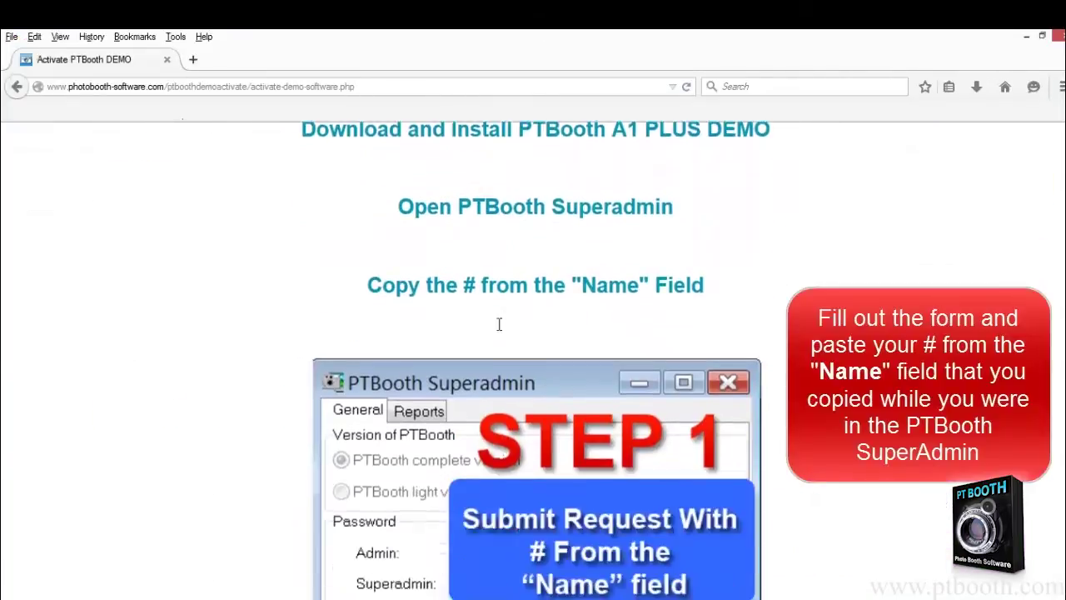
scroll(498, 332, "down", 10)
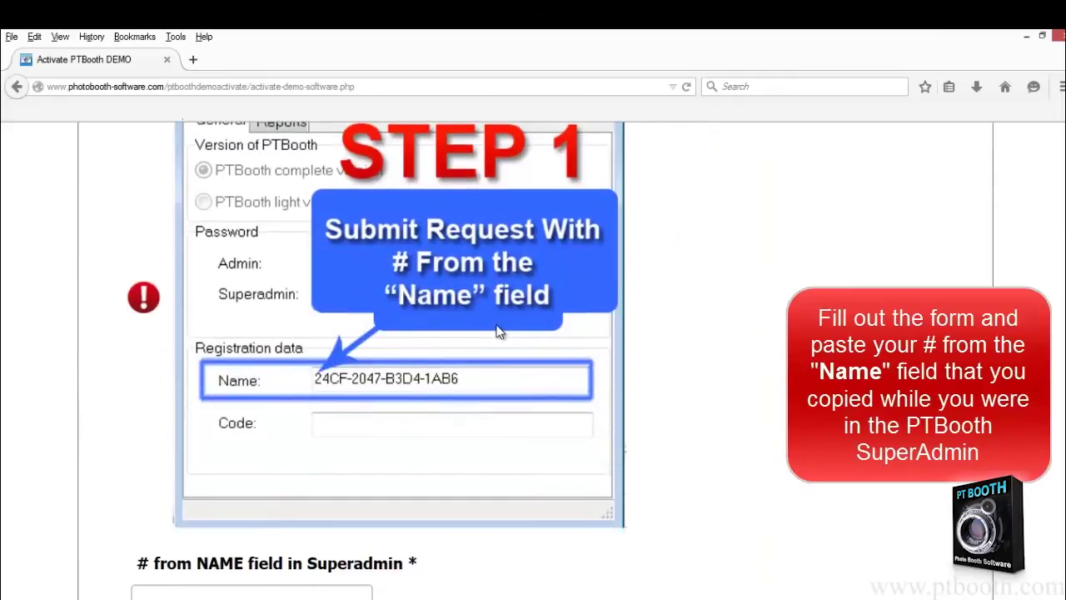
Copy the registration number from PTBooth Superadmin's Name field into the form's NAME field
key("alt+Tab")
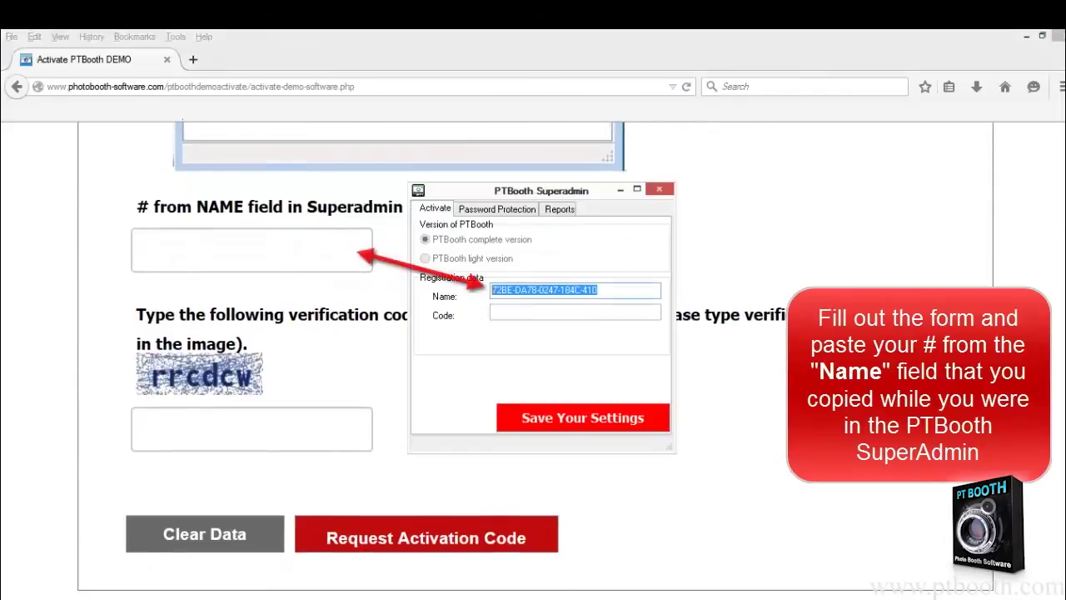
right_click(550, 290)
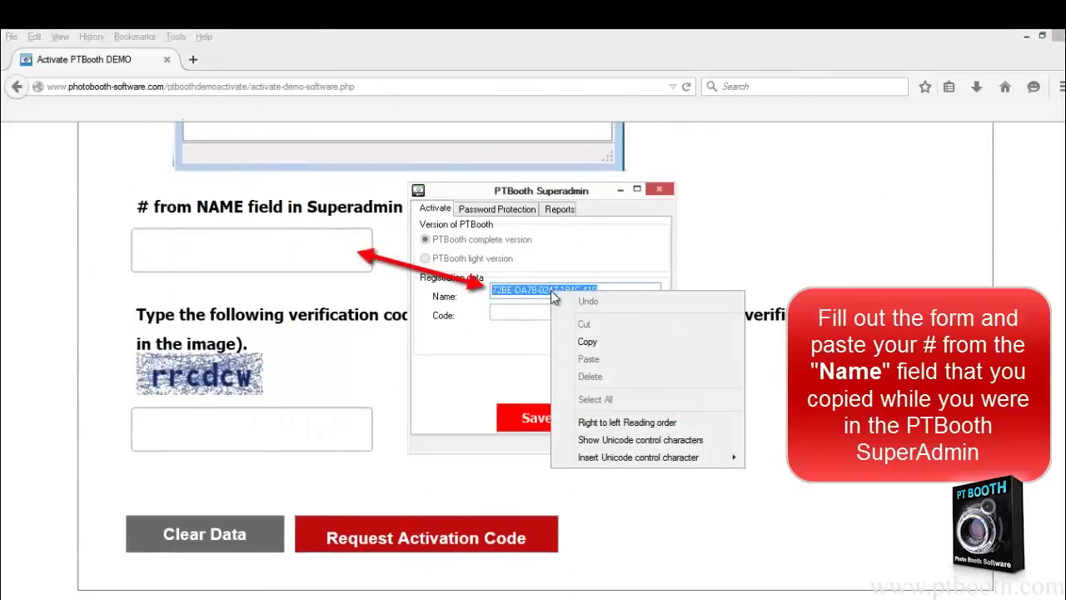
left_click(607, 342)
right_click(218, 249)
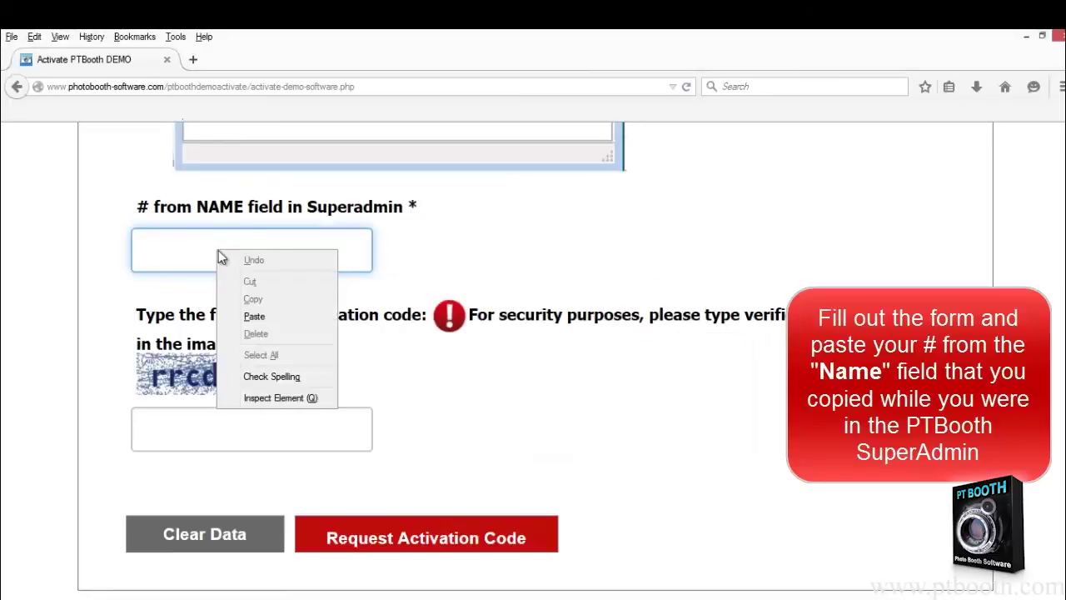
left_click(279, 315)
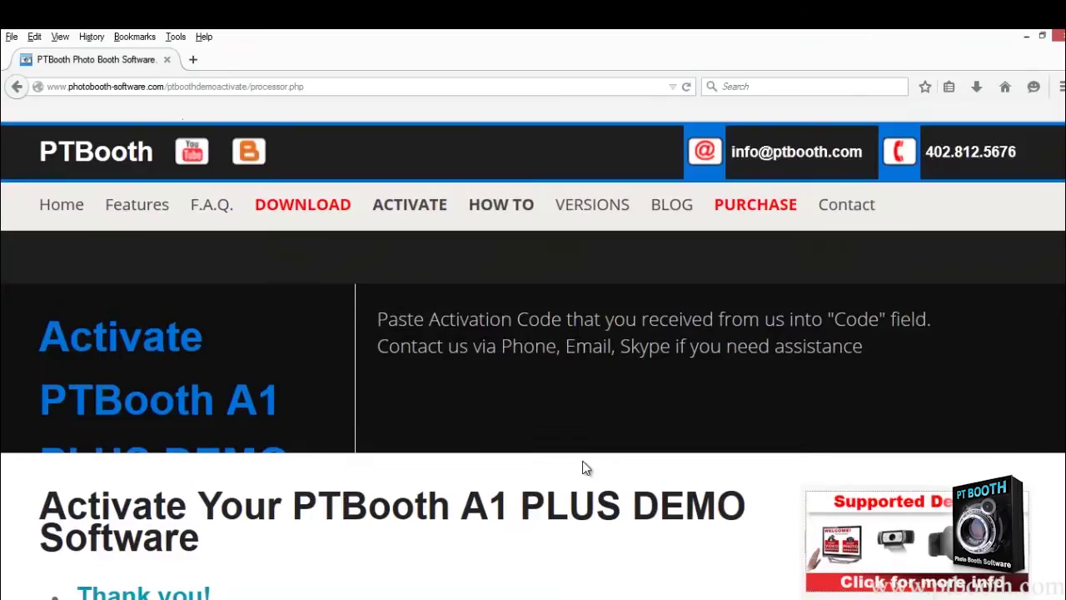
scroll(581, 471, "down", 3)
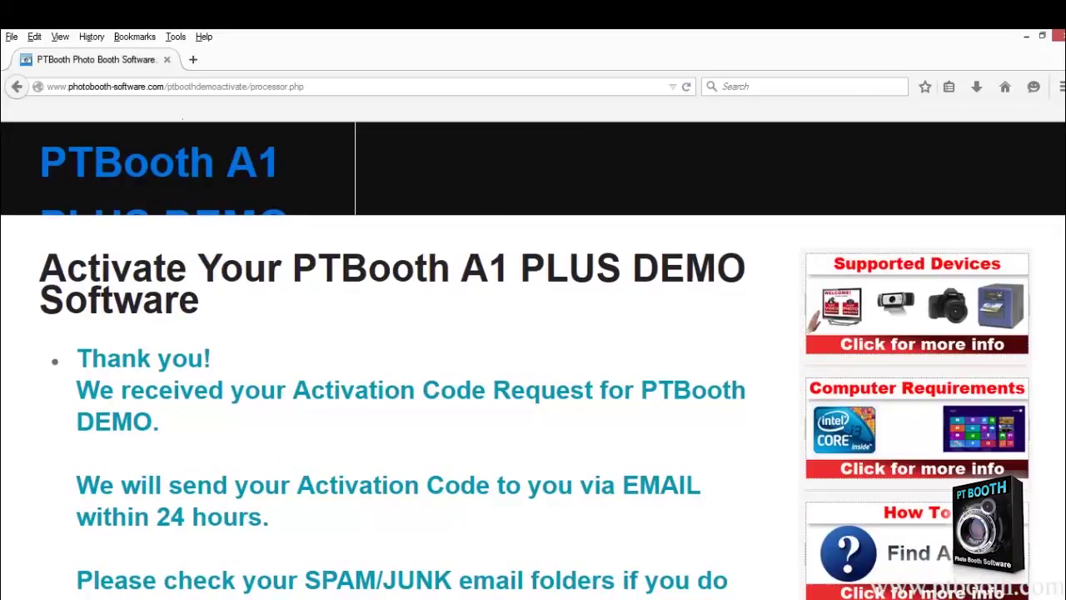
scroll(581, 471, "down", 7)
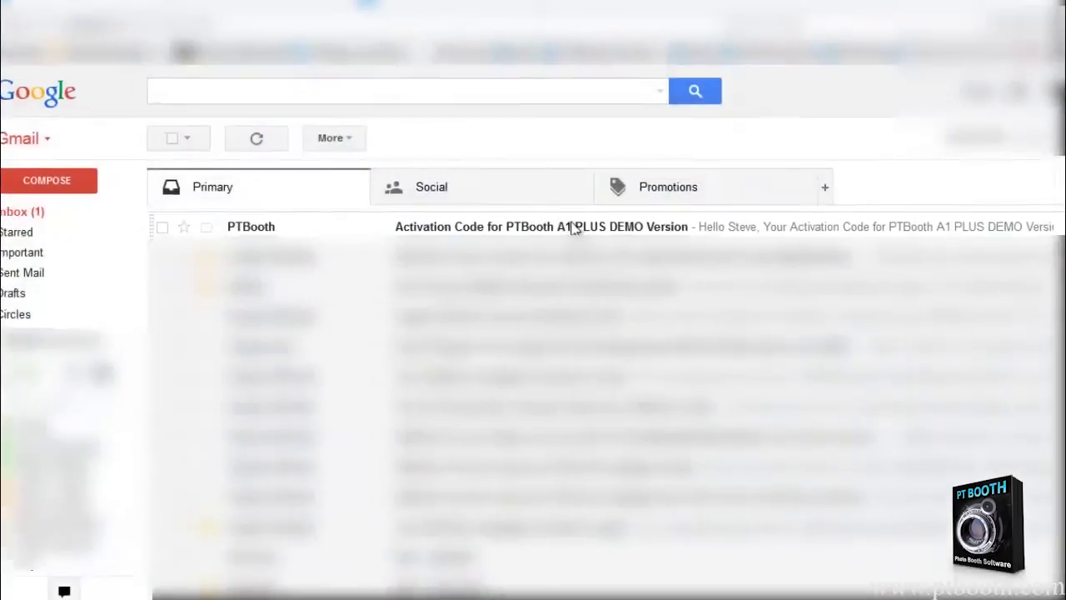
Copy the activation code from the Gmail message and paste it into Superadmin's Code field
left_click(571, 226)
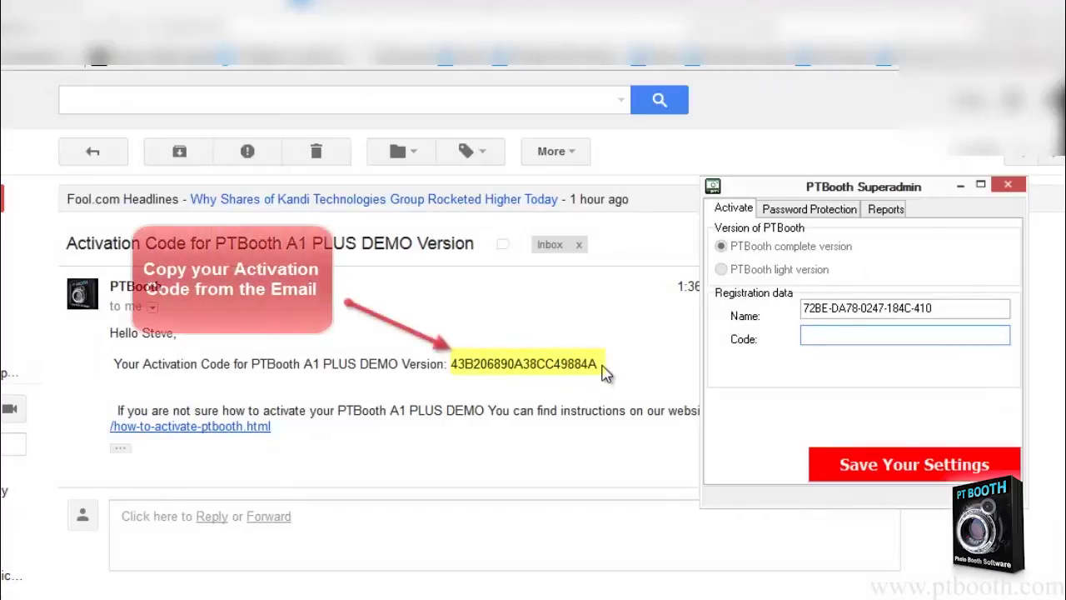
left_click_drag(605, 372, 451, 371)
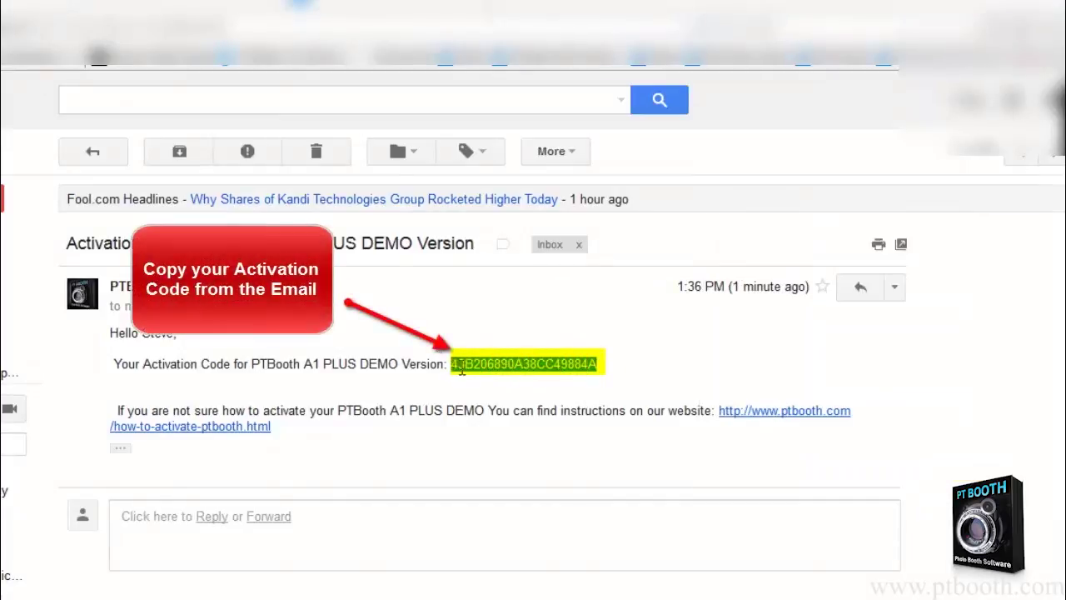
right_click(463, 370)
left_click(498, 383)
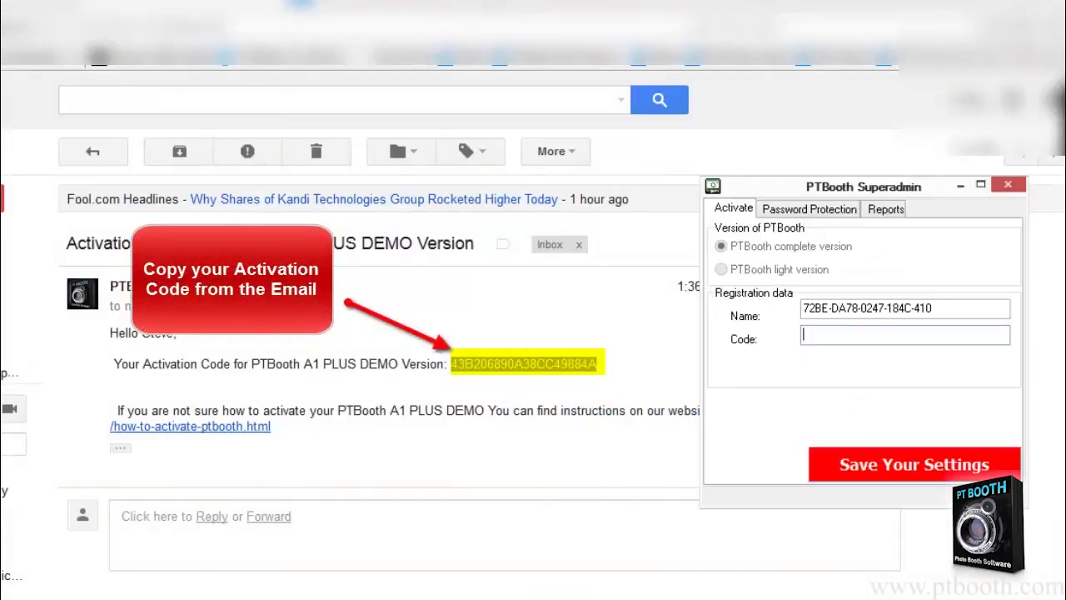
right_click(828, 340)
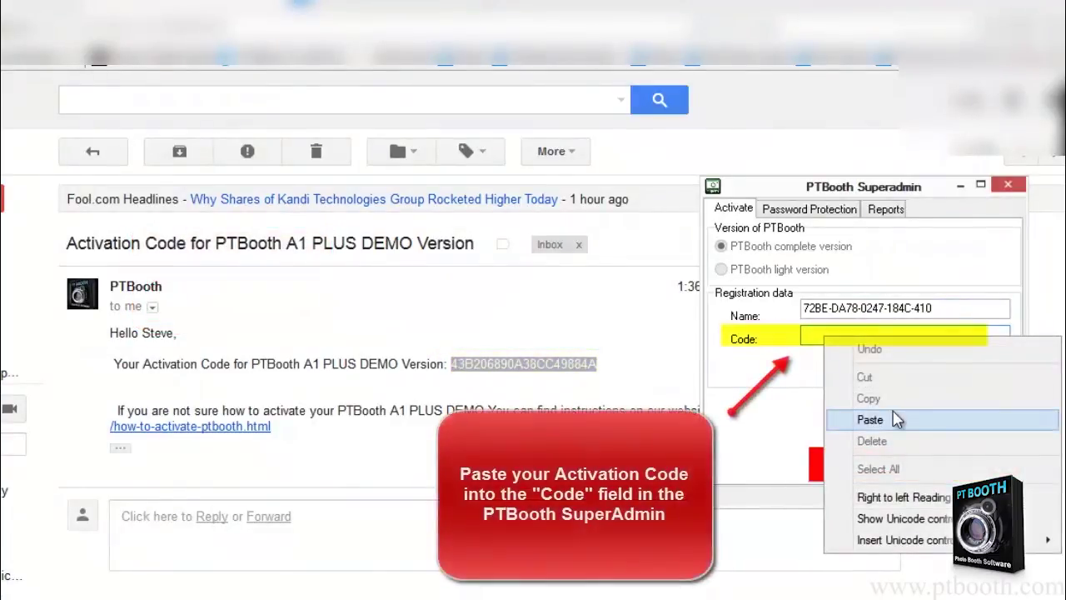
left_click(843, 420)
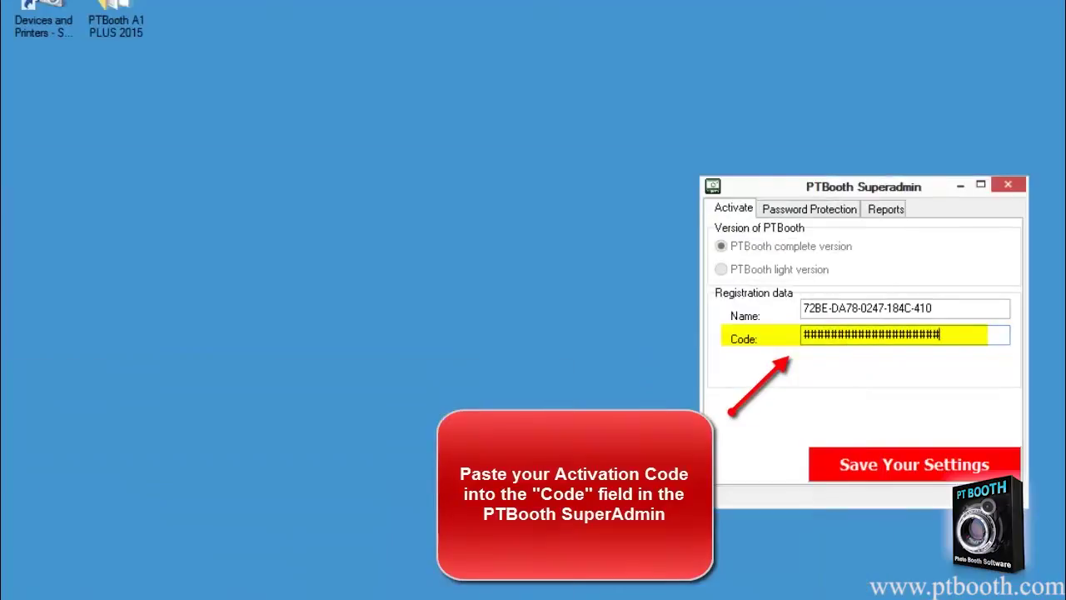
left_click_drag(842, 187, 509, 174)
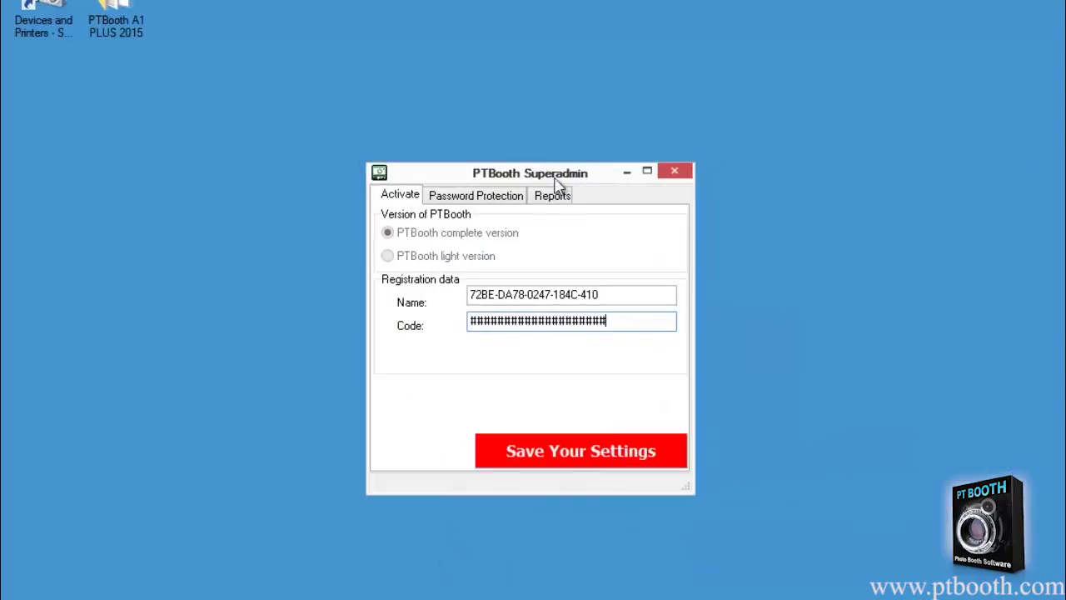